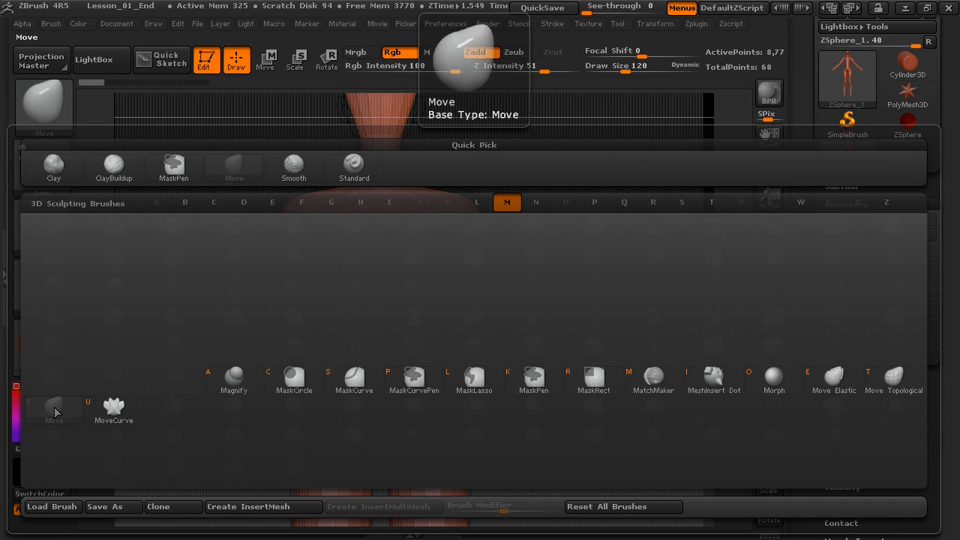
- Select the Move brush and pull the sides of the torso outward to match the back-view reference outline
key(v)
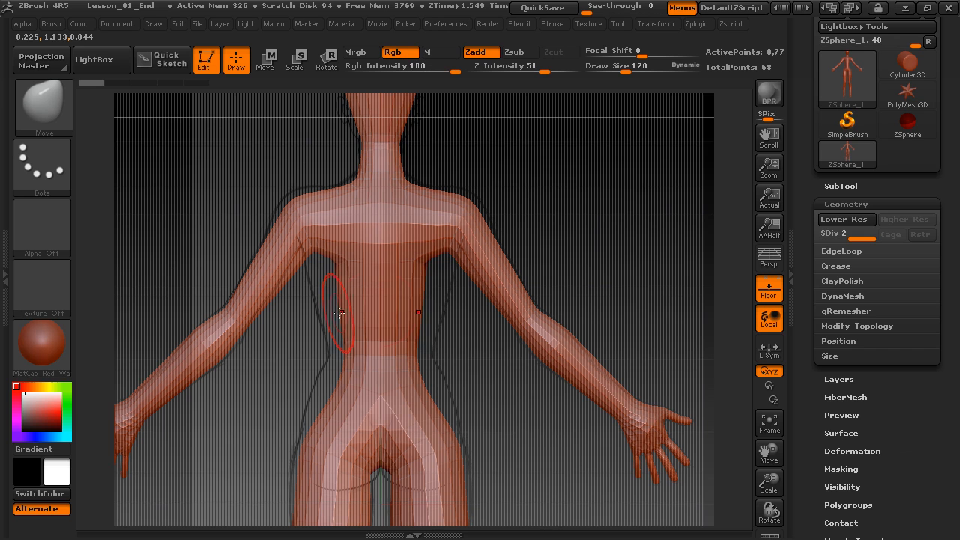
key(b)
key(m)
key(v)
key(s)
mouse_move(330, 273)
mouse_down()
mouse_move(346, 274)
mouse_move(318, 265)
mouse_move(322, 312)
mouse_up()
drag(336, 346, 321, 347)
- Set the Draw Size to 168 and pull the shoulders and upper arms out to the back-view reference
key(s)
drag(312, 298, 302, 297)
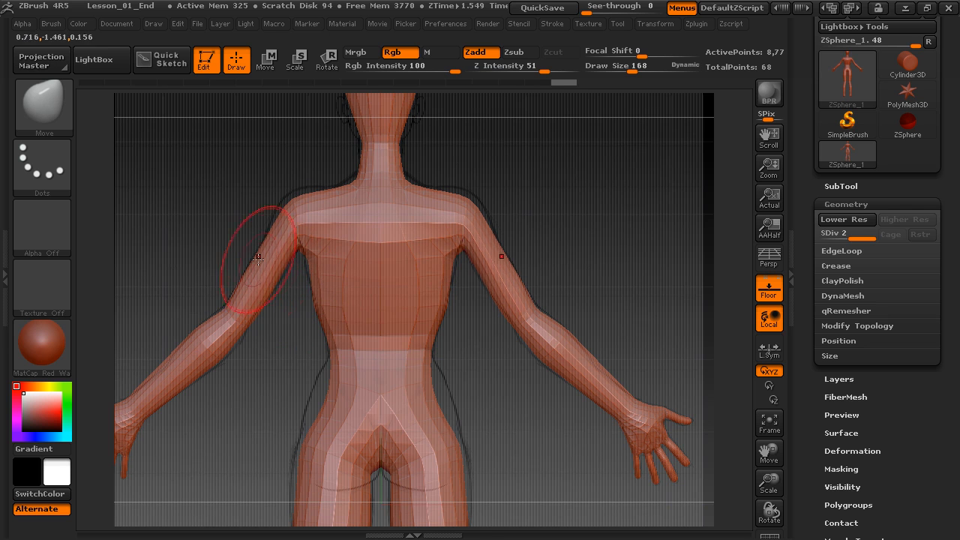
mouse_move(294, 223)
mouse_down()
mouse_move(290, 199)
mouse_move(311, 188)
mouse_up()
- Reshape the waist, hips and outer thighs to the back-view reference, using Draw Sizes of 115 and 135
key(s)
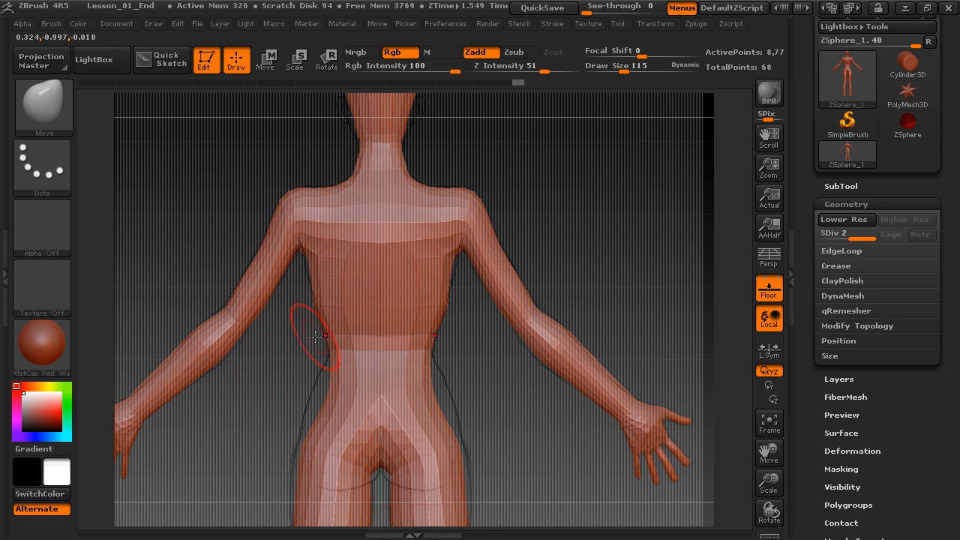
alt+drag(258, 394, 317, 230)
key(s)
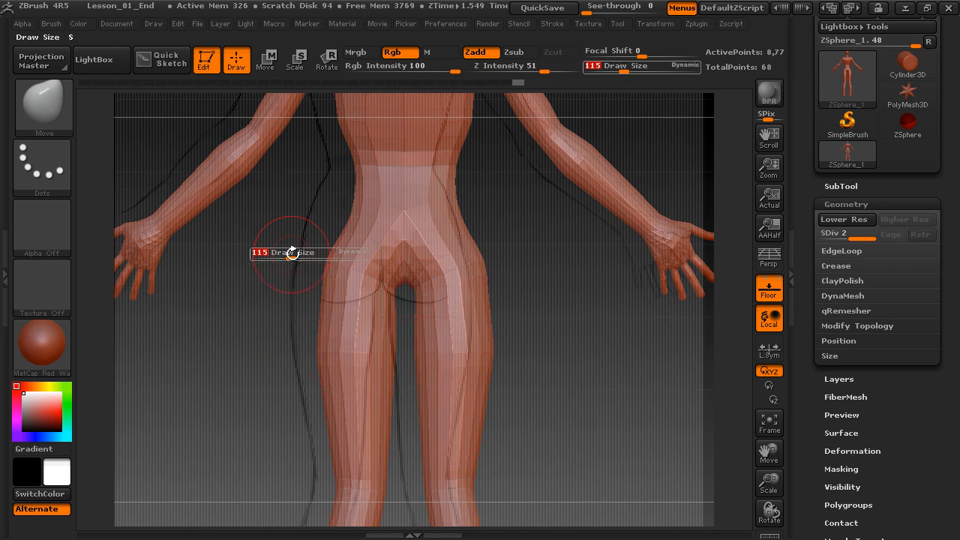
click(285, 256)
mouse_move(282, 255)
shift+mouse_down()
mouse_move(349, 229)
mouse_move(338, 209)
mouse_move(350, 189)
shift+mouse_up()
key(s)
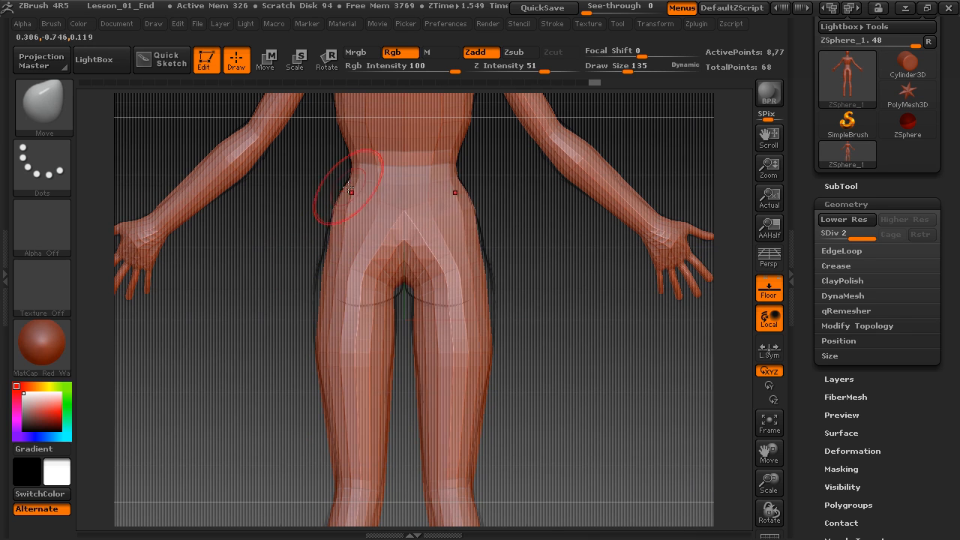
drag(327, 240, 332, 263)
drag(321, 296, 318, 301)
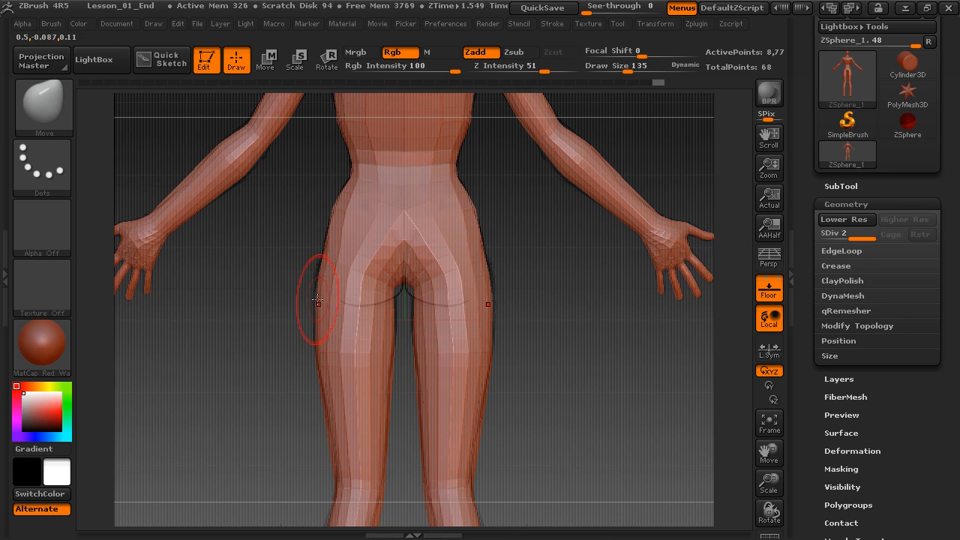
- Adjust the contours of the forearm, upper arm and armpit to match the back-view reference
alt+drag(274, 331, 306, 273)
drag(273, 229, 251, 231)
drag(274, 195, 303, 167)
drag(353, 200, 368, 180)
drag(375, 171, 393, 156)
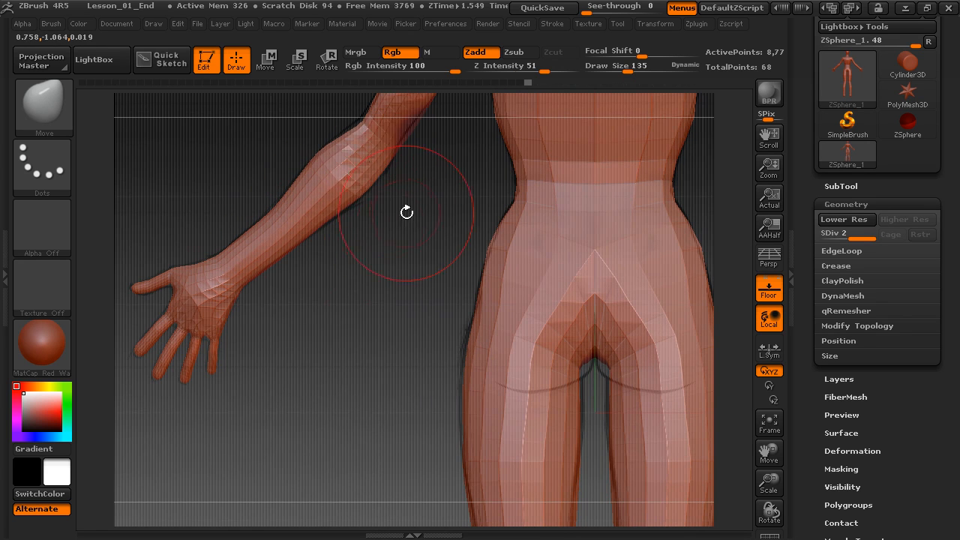
mouse_move(422, 187)
mouse_down()
mouse_move(361, 281)
mouse_move(365, 256)
mouse_up()
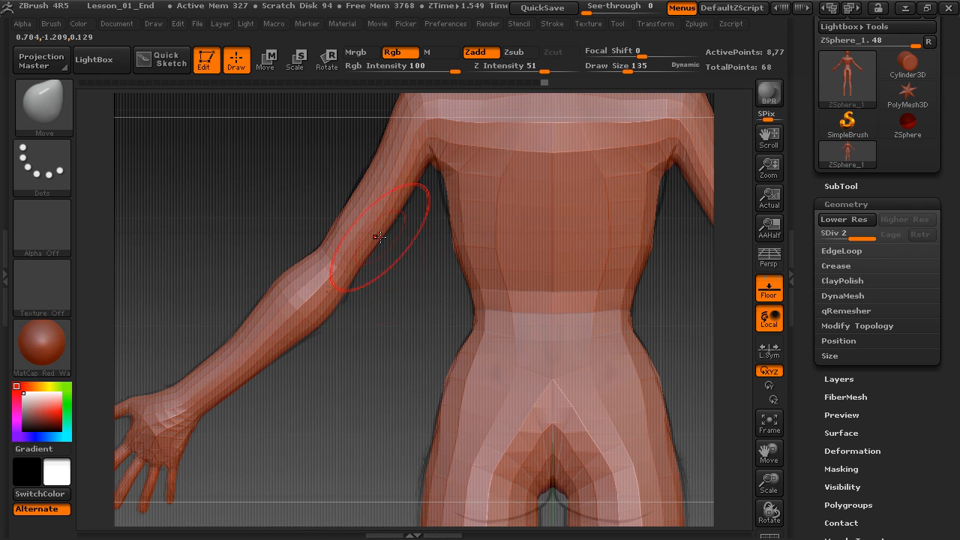
drag(450, 177, 441, 172)
mouse_move(432, 164)
mouse_down()
mouse_move(421, 154)
mouse_move(437, 171)
mouse_up()
- Set the Draw Size to 162 and push the outer contours of the thighs and hips to the reference lines
mouse_move(315, 473)
alt+mouse_down()
mouse_move(336, 289)
mouse_move(352, 243)
mouse_move(342, 255)
mouse_move(244, 220)
alt+mouse_up()
alt+drag(351, 328, 277, 249)
mouse_move(291, 321)
alt+mouse_down()
mouse_move(282, 278)
mouse_move(329, 295)
mouse_move(327, 279)
mouse_move(333, 306)
alt+mouse_up()
key(s)
alt+drag(286, 231, 328, 277)
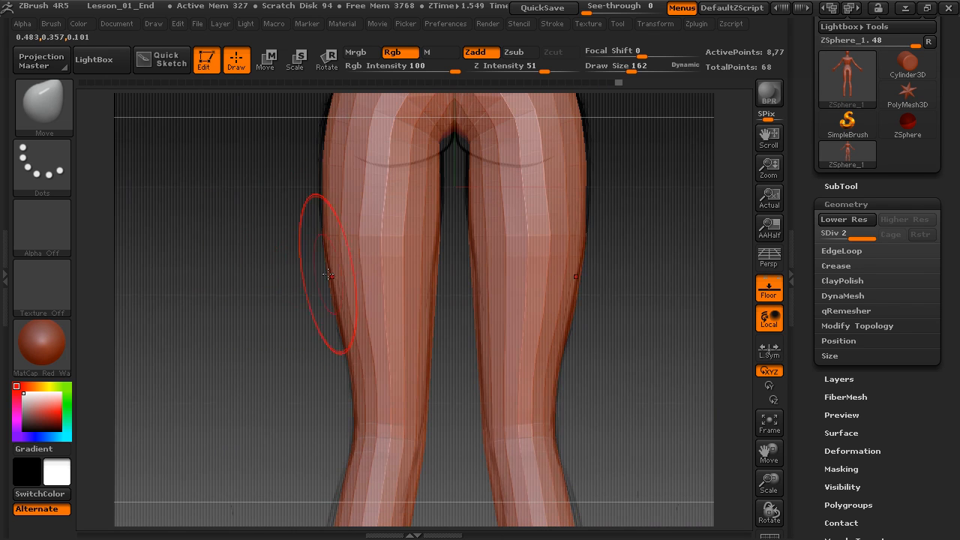
alt+drag(307, 212, 308, 293)
drag(327, 231, 322, 231)
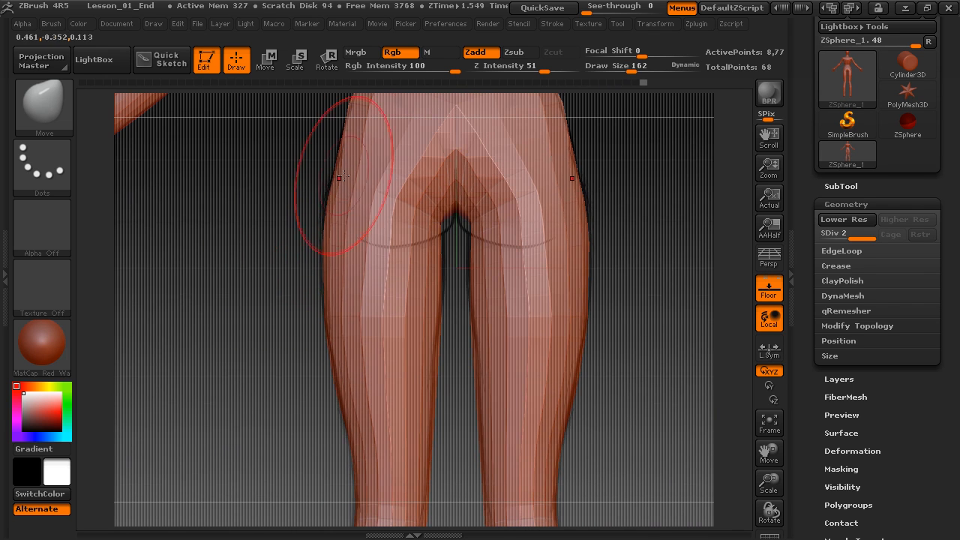
alt+drag(300, 337, 273, 305)
- Shape the lower back and buttocks in side view to follow the profile reference
mouse_move(404, 168)
mouse_down()
mouse_move(343, 188)
mouse_move(374, 180)
mouse_up()
drag(248, 251, 337, 233)
alt+drag(421, 149, 381, 232)
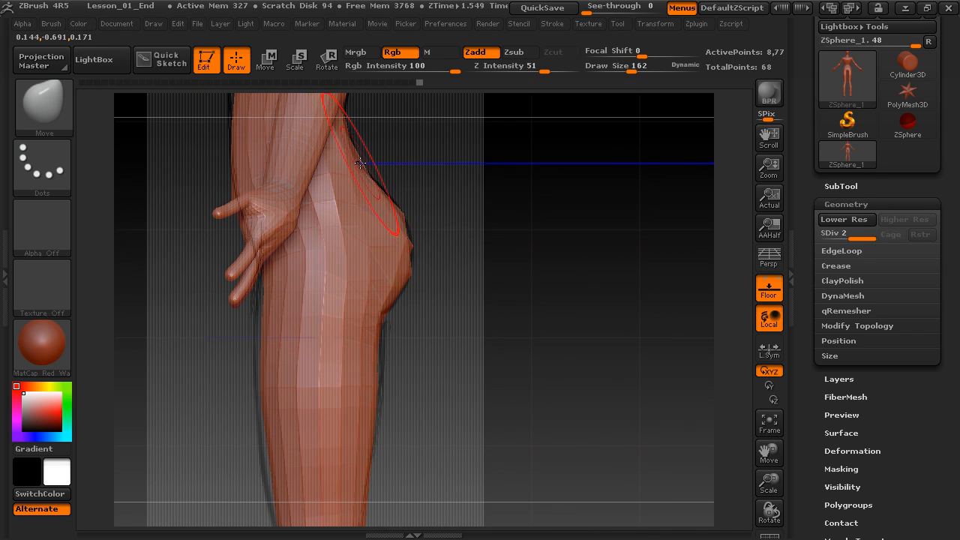
mouse_move(476, 233)
mouse_down()
mouse_move(379, 233)
mouse_move(420, 217)
mouse_move(380, 234)
mouse_move(501, 247)
mouse_move(454, 231)
mouse_up()
drag(303, 255, 400, 265)
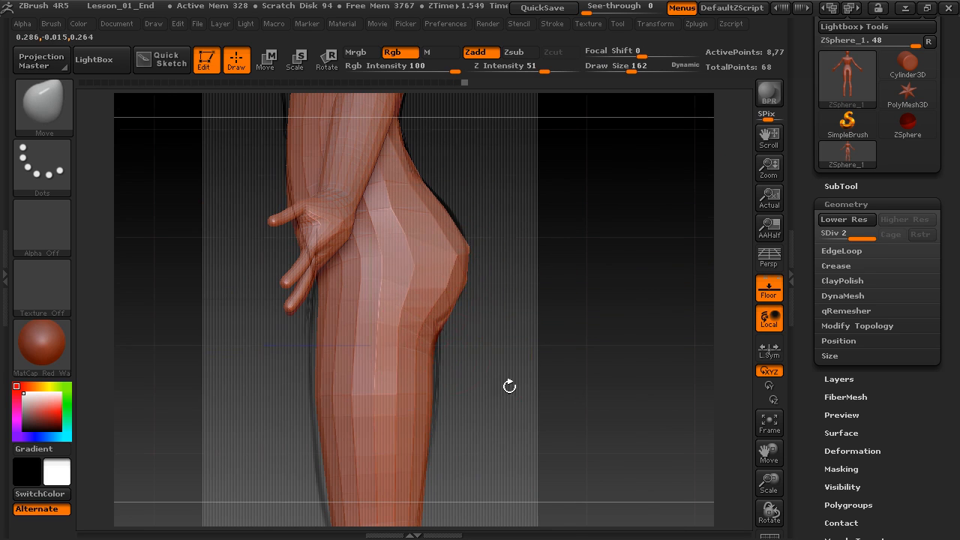
alt+drag(509, 386, 543, 335)
- Set the Draw Size to 93 and reshape the wrist and lower forearm from several angles
mouse_move(302, 309)
mouse_down()
mouse_move(375, 273)
mouse_move(316, 335)
mouse_up()
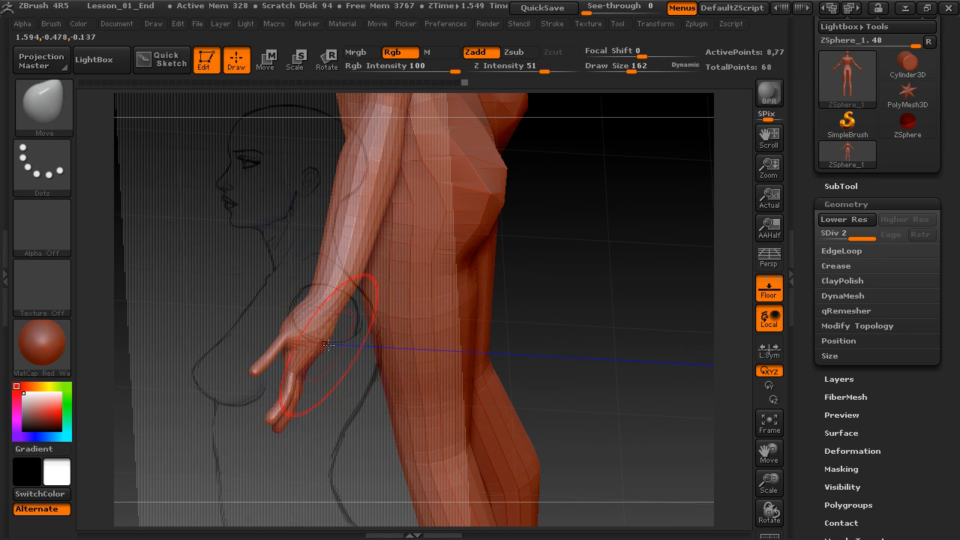
key(ctrl)
key(s)
drag(330, 349, 315, 348)
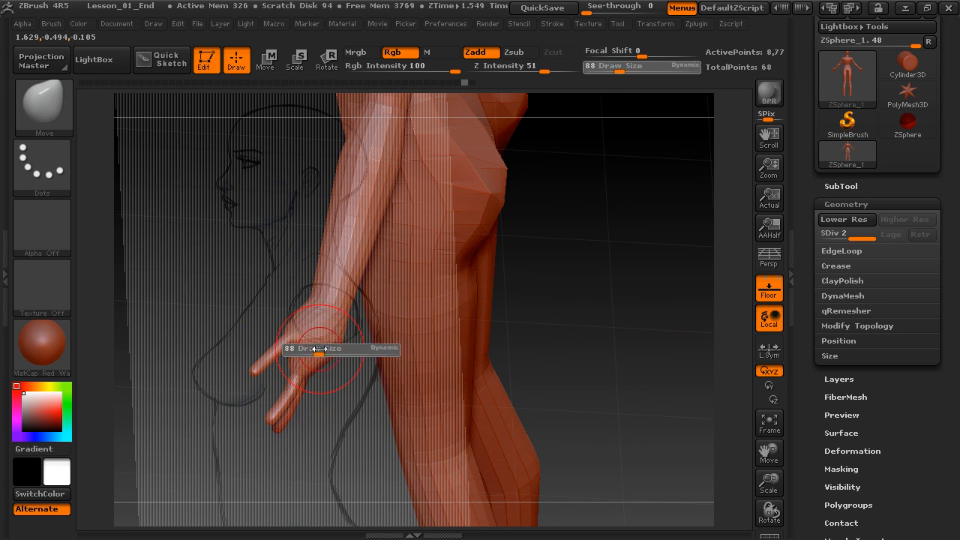
mouse_move(348, 377)
mouse_down()
mouse_move(322, 332)
mouse_move(360, 343)
mouse_move(298, 308)
mouse_move(322, 270)
mouse_move(377, 247)
mouse_move(383, 300)
mouse_move(289, 319)
mouse_move(273, 267)
mouse_up()
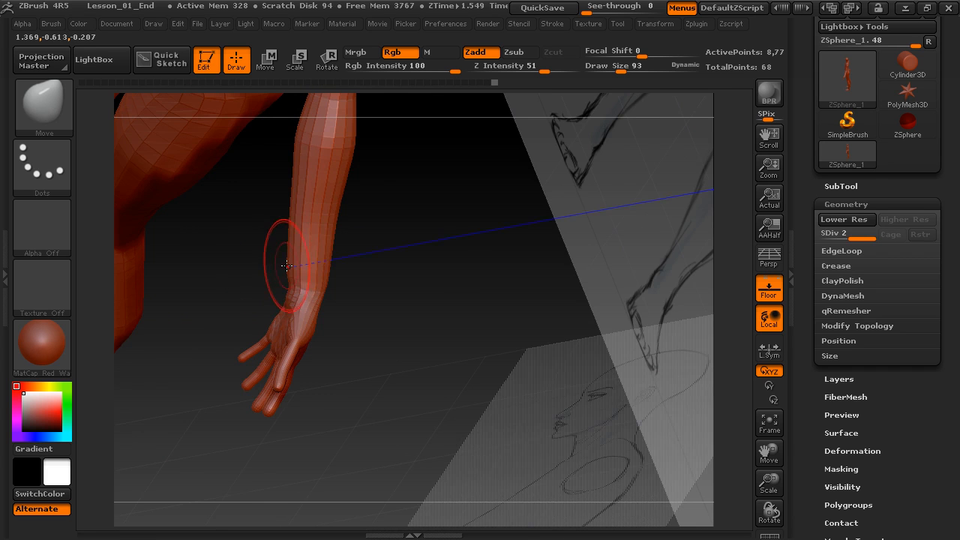
mouse_move(257, 220)
mouse_down()
mouse_move(251, 244)
mouse_move(258, 214)
mouse_move(288, 269)
mouse_up()
shift+drag(378, 225, 349, 231)
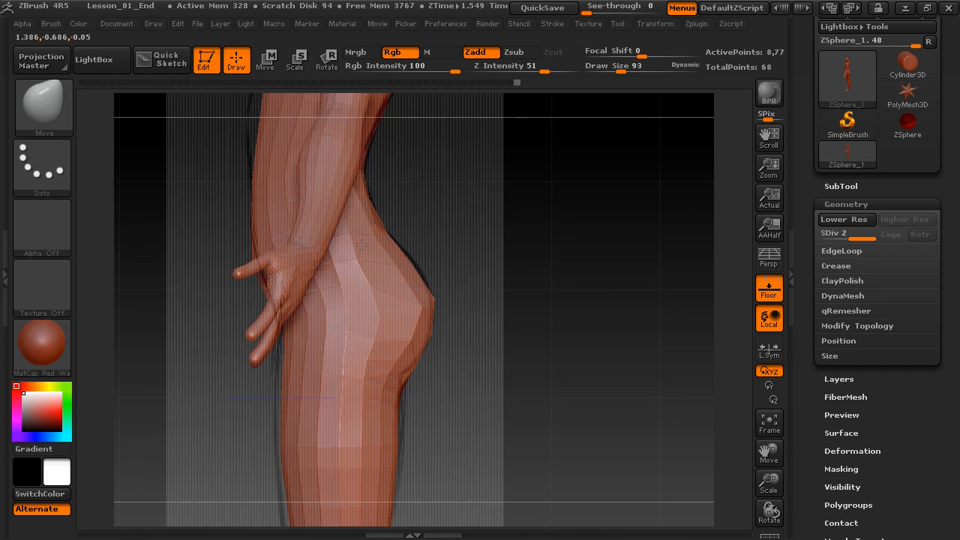
- Refine the forearm and elbow volume and the underarm side of the torso with the Move brush
mouse_move(437, 202)
mouse_down()
mouse_move(441, 260)
mouse_move(565, 331)
mouse_up()
mouse_move(411, 253)
mouse_down()
mouse_move(401, 295)
mouse_move(319, 281)
mouse_up()
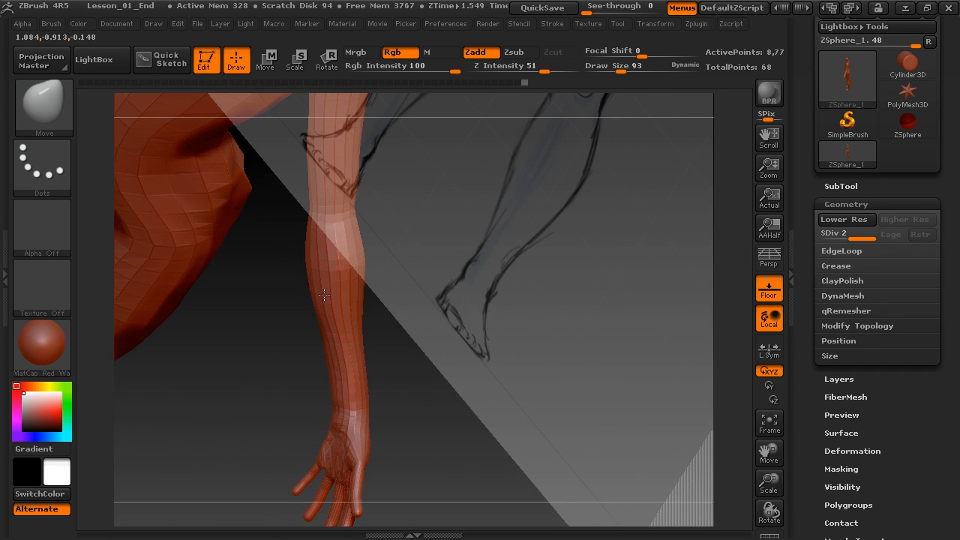
drag(381, 317, 366, 362)
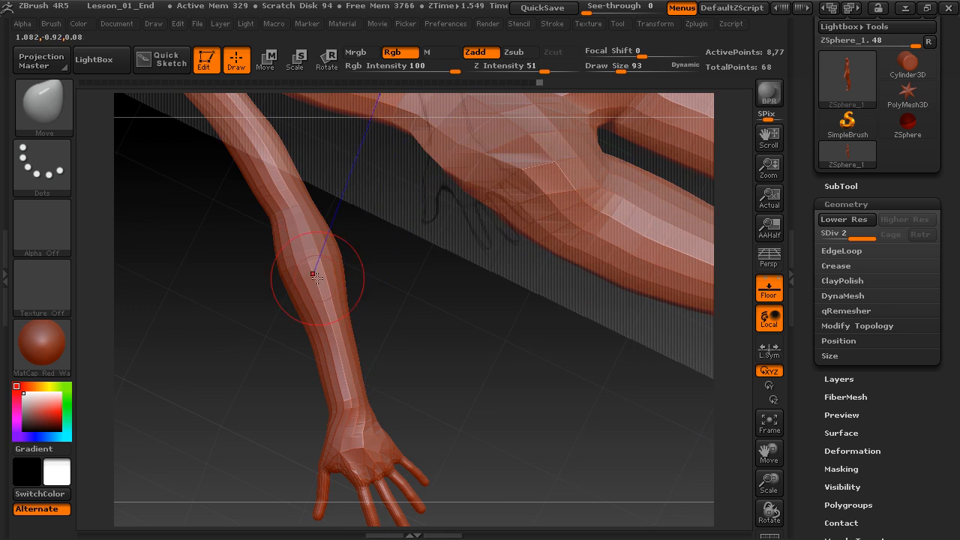
drag(285, 337, 287, 368)
drag(285, 285, 288, 313)
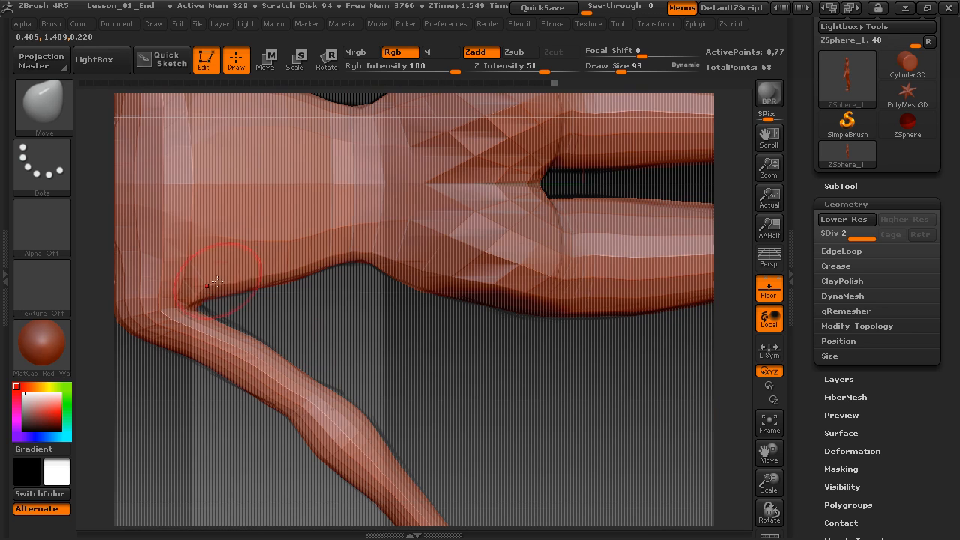
mouse_move(212, 281)
mouse_down()
mouse_move(340, 208)
mouse_move(350, 265)
mouse_move(419, 347)
mouse_move(424, 285)
mouse_move(437, 411)
mouse_move(411, 228)
mouse_move(386, 307)
mouse_move(372, 204)
mouse_move(380, 235)
mouse_move(311, 310)
mouse_up()
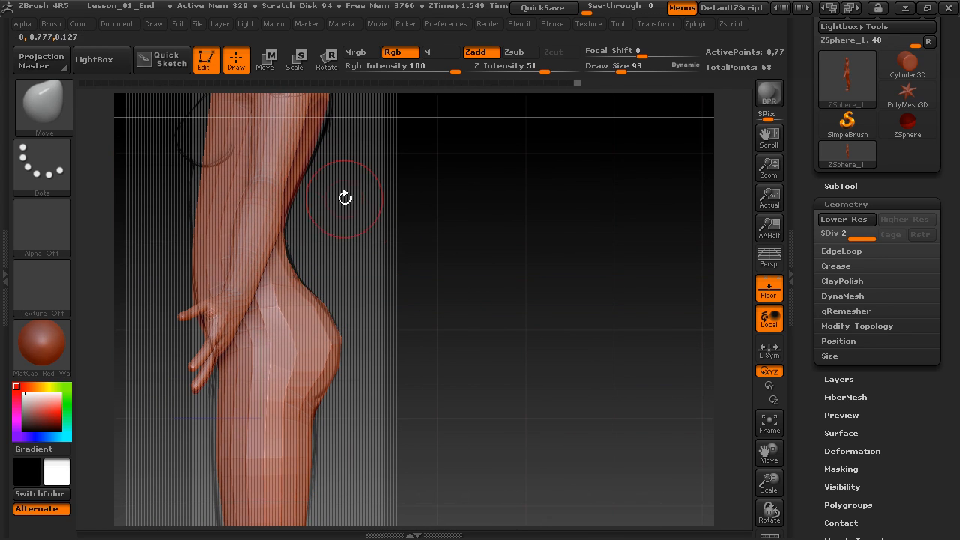
- Fit the upper back and neck profile to the side-view reference, raising the Draw Size to 120
drag(345, 197, 346, 366)
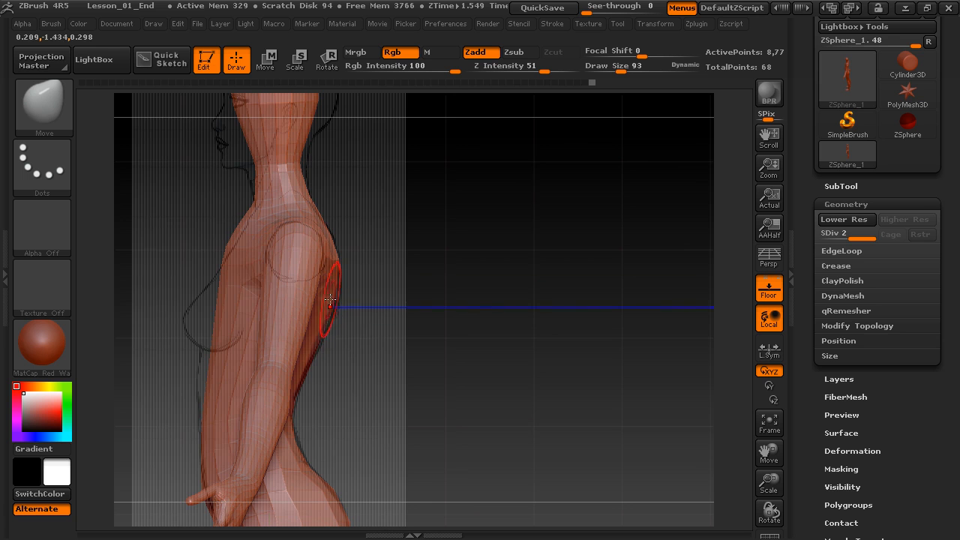
alt+drag(334, 183, 355, 309)
key(s)
drag(338, 276, 344, 276)
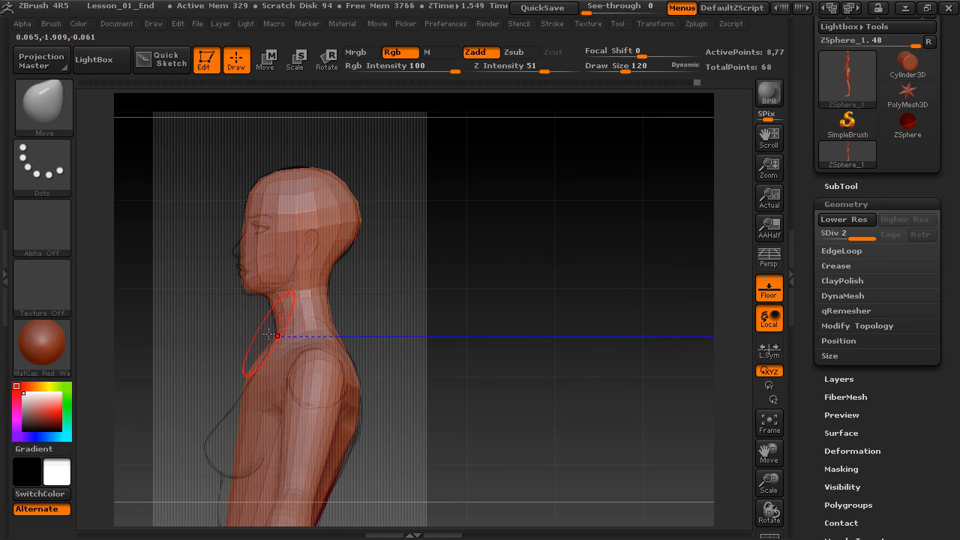
- Adjust the neck and jaw contour in front view to the face reference, reducing the Draw Size to 55
drag(208, 263, 288, 237)
mouse_move(315, 204)
alt+mouse_down()
mouse_move(369, 279)
mouse_move(420, 285)
alt+mouse_up()
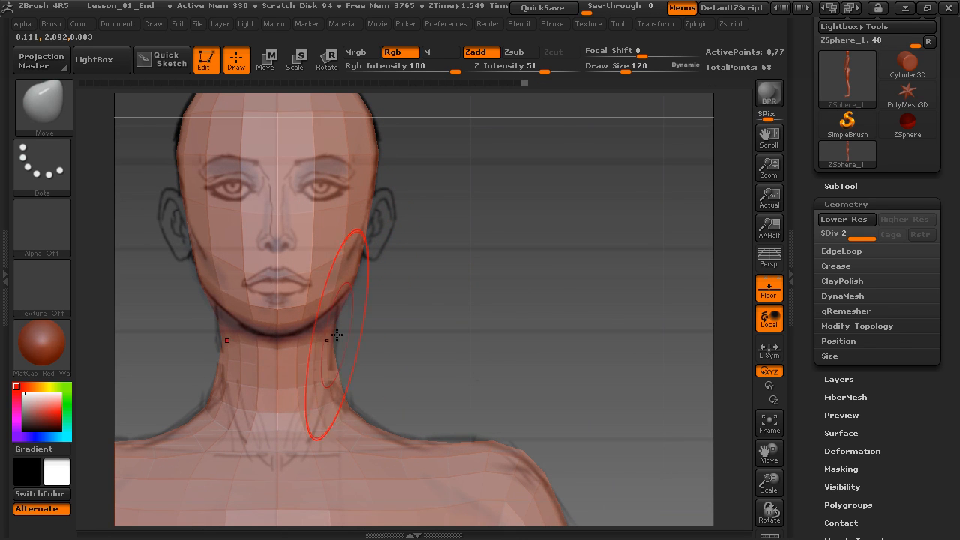
key(s)
drag(349, 314, 338, 302)
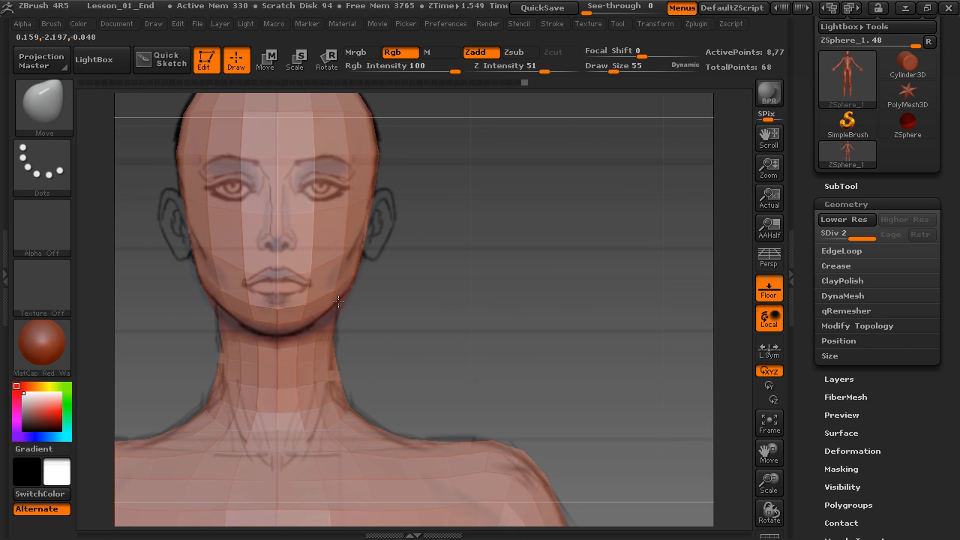
- Set the Draw Size to 80 and refine the underarm and crotch contours against the front-view reference
mouse_move(499, 425)
alt+mouse_down()
mouse_move(520, 368)
mouse_move(520, 248)
mouse_move(493, 246)
mouse_move(490, 185)
mouse_move(475, 171)
alt+mouse_up()
key(s)
drag(437, 278, 443, 278)
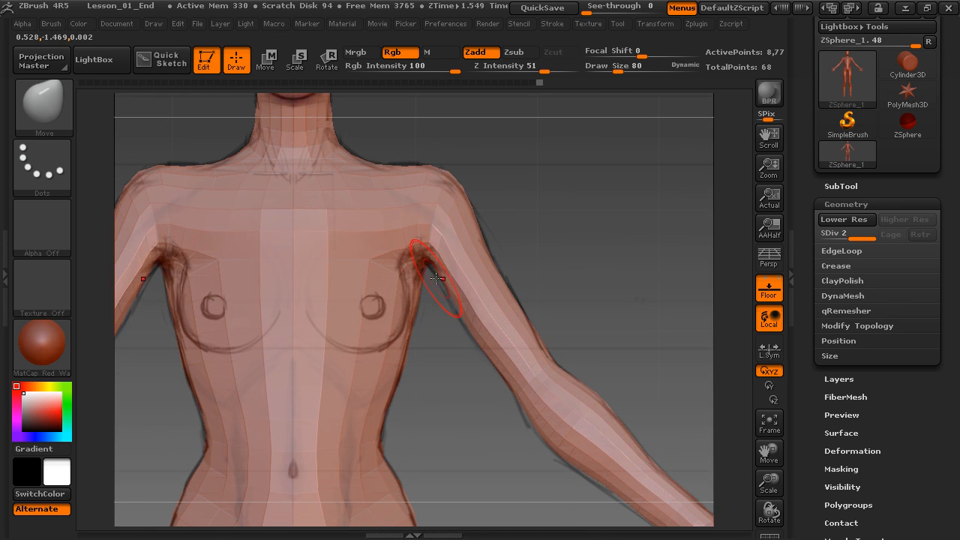
alt+drag(421, 419, 429, 150)
alt+drag(472, 311, 476, 246)
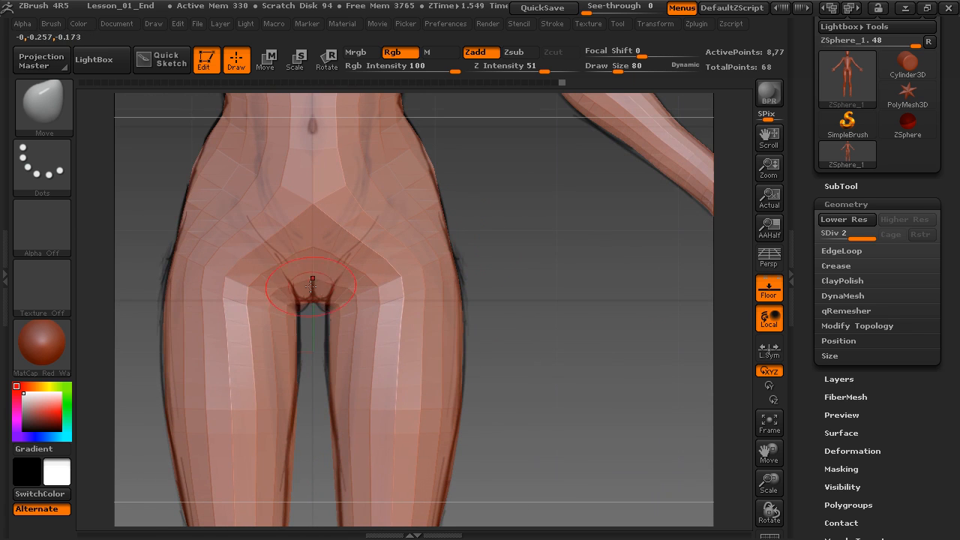
mouse_move(508, 273)
mouse_down()
mouse_move(443, 279)
mouse_move(572, 289)
mouse_move(509, 296)
mouse_move(569, 302)
mouse_move(503, 318)
mouse_move(522, 316)
mouse_move(523, 279)
mouse_up()
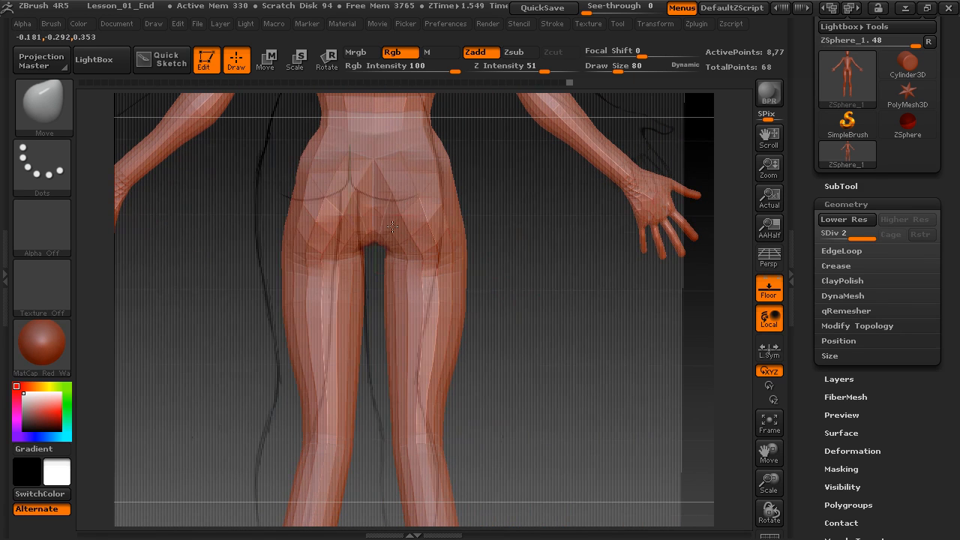
- Fit the inner and outer thighs to the back-view reference, raising the Draw Size to 110
drag(484, 237, 537, 263)
alt+drag(529, 323, 547, 63)
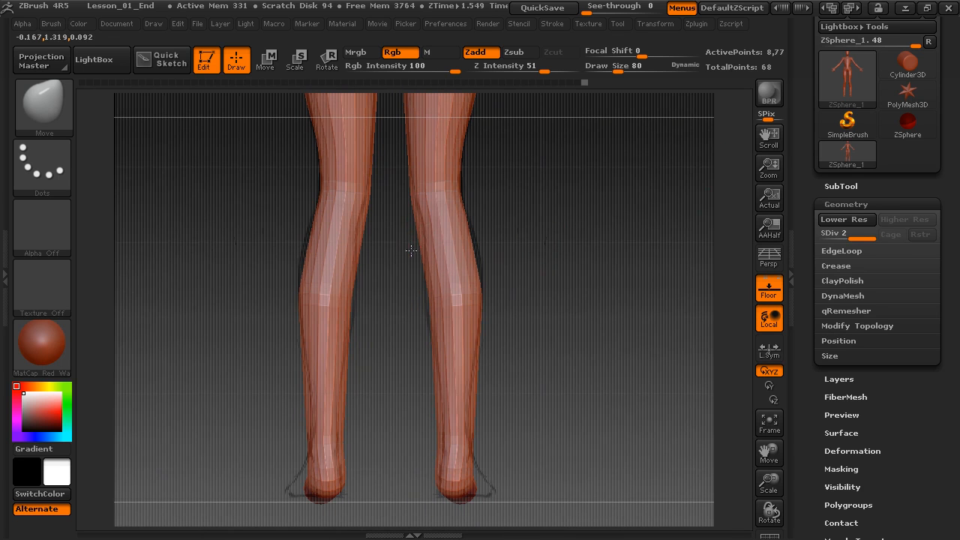
mouse_move(413, 243)
mouse_down()
mouse_move(422, 234)
mouse_move(379, 229)
mouse_move(374, 346)
mouse_up()
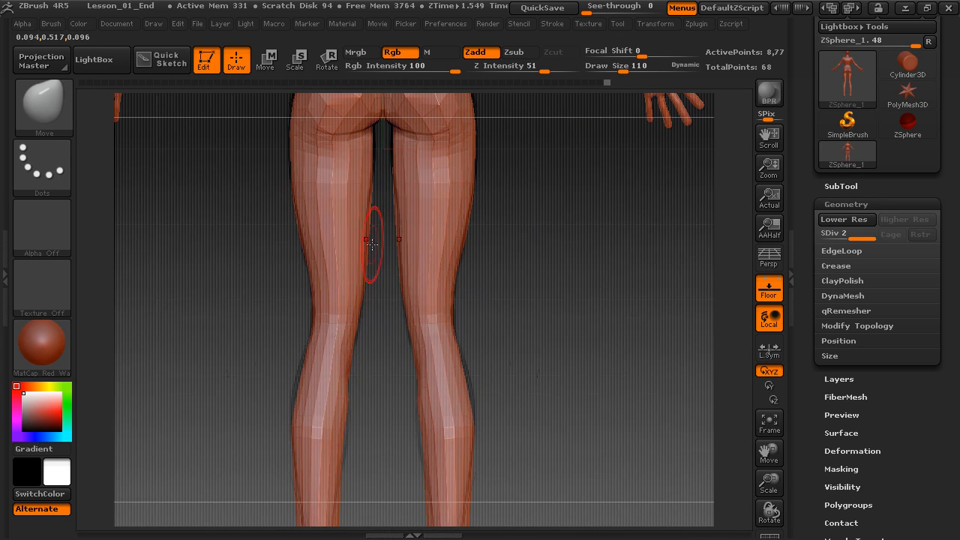
alt+drag(266, 225, 289, 290)
- Reshape the calves and taper the lower legs toward the ankles to match the back-view reference
alt+drag(308, 420, 331, 225)
alt+drag(460, 307, 458, 271)
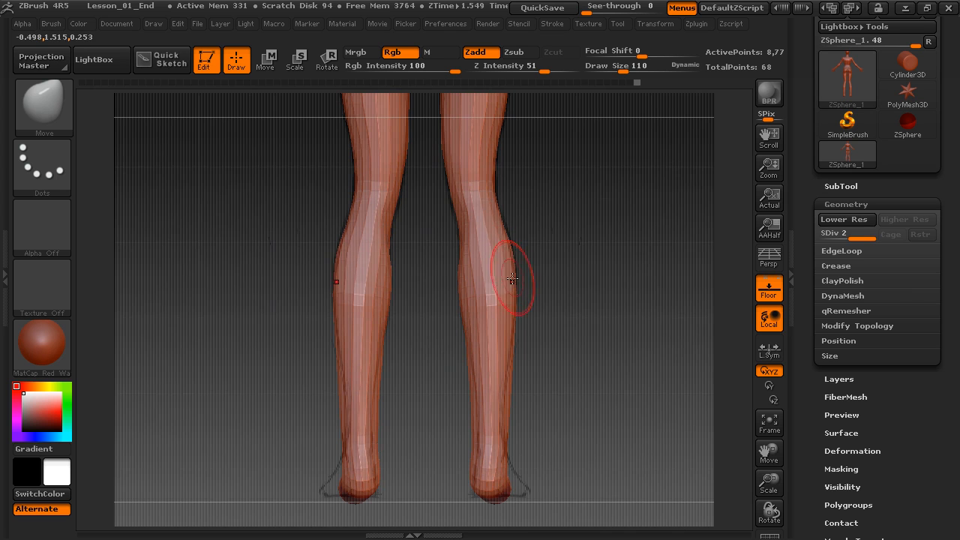
alt+drag(535, 363, 520, 264)
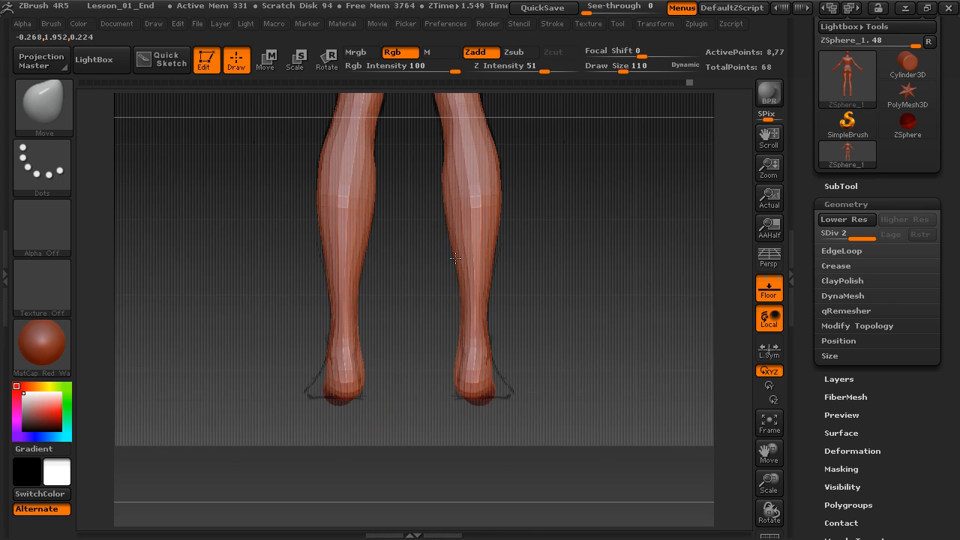
drag(413, 184, 405, 299)
mouse_move(343, 332)
mouse_down()
mouse_move(338, 344)
mouse_move(337, 306)
mouse_move(300, 303)
mouse_up()
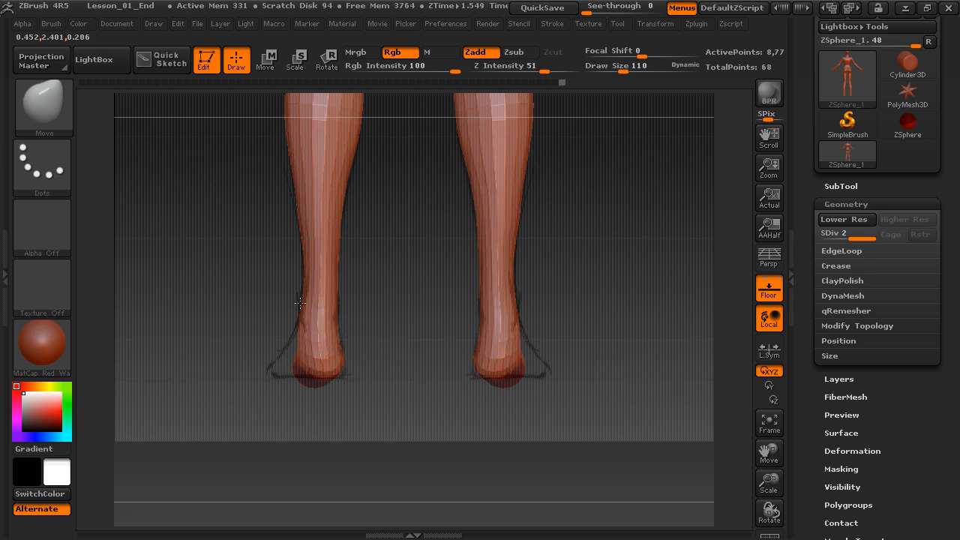
- Flatten the toes and instep of the foot in side view to follow the profile reference
mouse_move(246, 354)
shift+mouse_down()
mouse_move(318, 368)
mouse_move(290, 379)
mouse_move(331, 382)
shift+mouse_up()
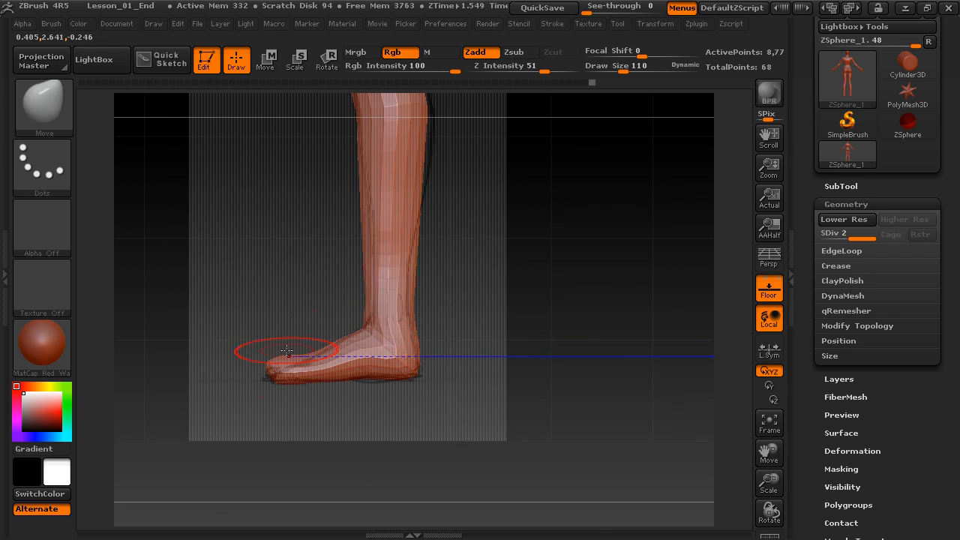
drag(287, 350, 277, 355)
drag(251, 314, 277, 354)
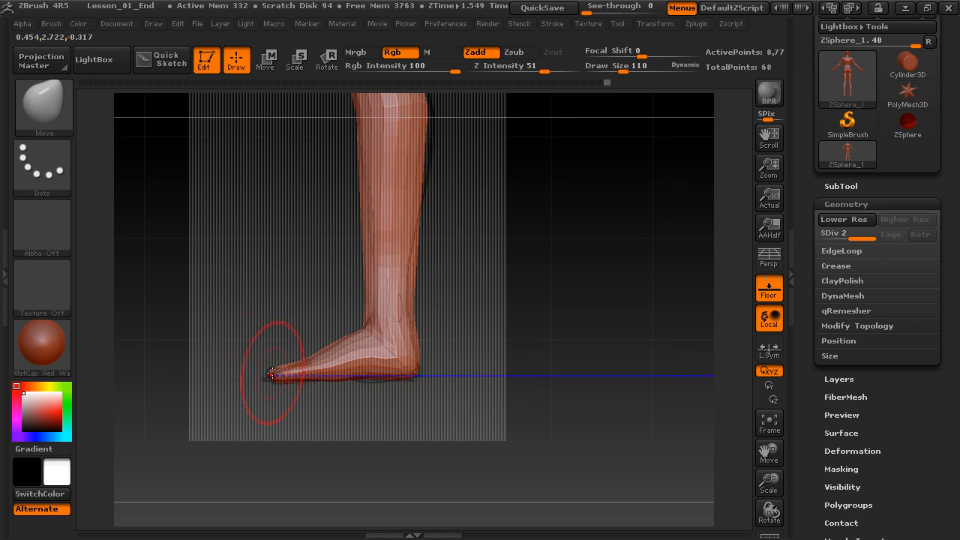
drag(271, 374, 300, 250)
drag(336, 302, 344, 237)
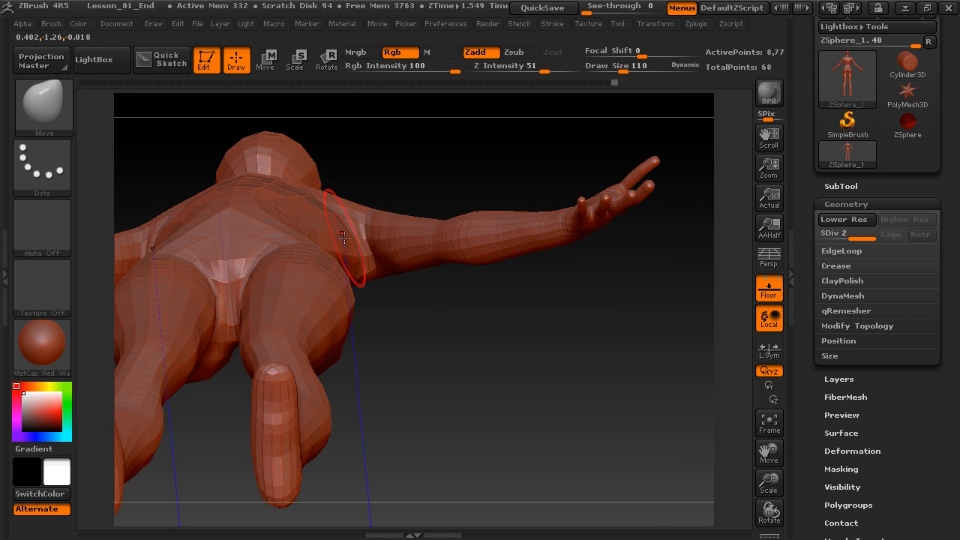
- Shape the soles of the feet from below, keeping the forefoot broad and narrowing toward the arch and heel
drag(371, 377, 408, 314)
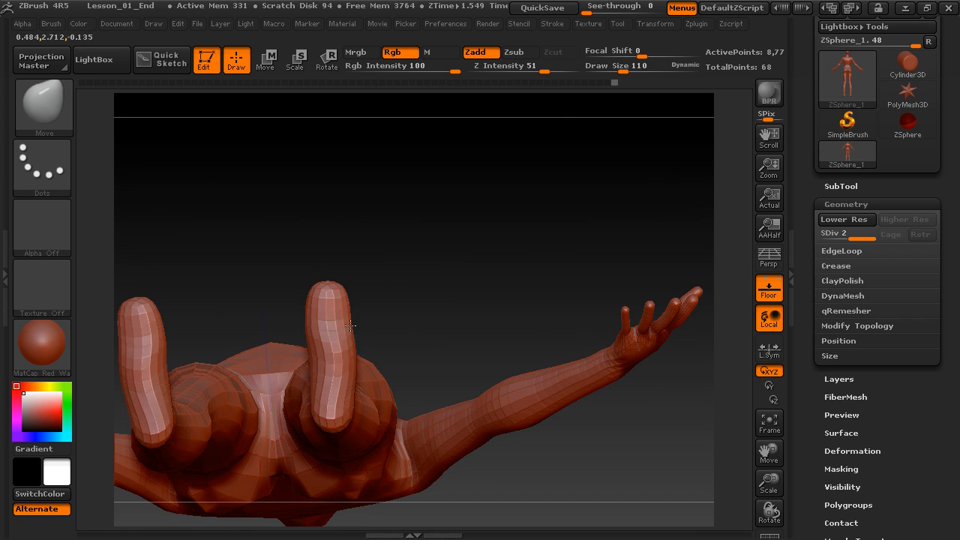
drag(375, 255, 425, 275)
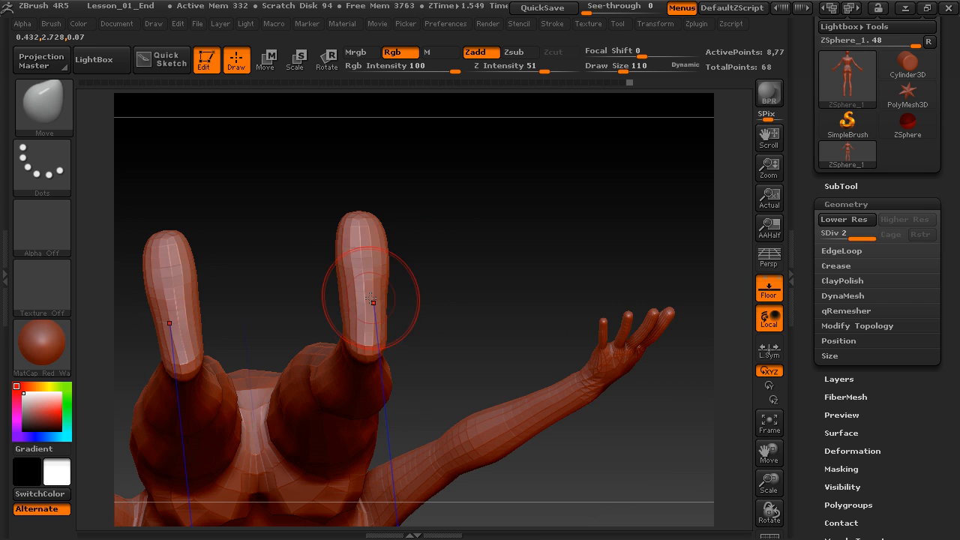
mouse_move(445, 247)
mouse_down()
mouse_move(388, 199)
mouse_move(440, 167)
mouse_move(447, 312)
mouse_move(455, 295)
mouse_move(432, 210)
mouse_move(433, 256)
mouse_move(334, 335)
mouse_move(340, 308)
mouse_up()
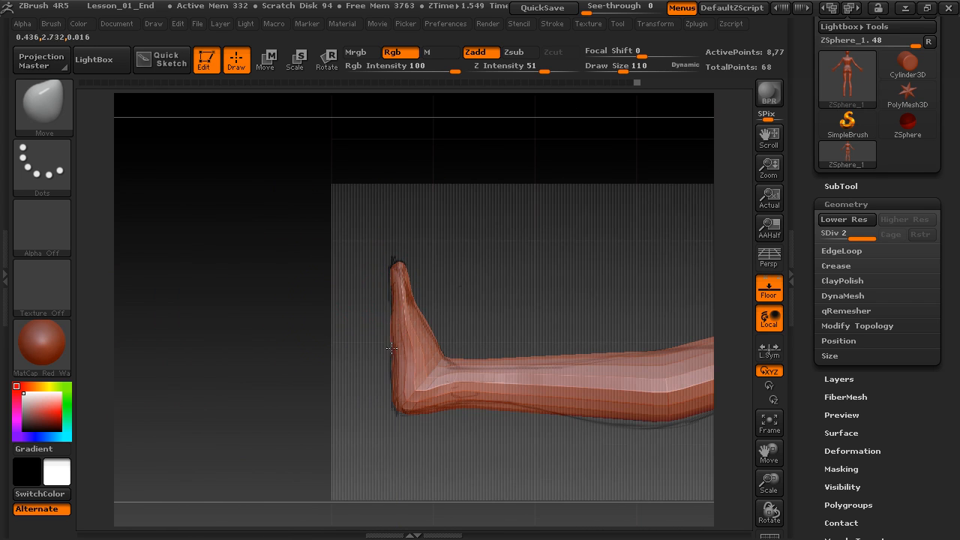
- Smooth the front of the abdomen while viewing the figure from above
mouse_move(465, 307)
mouse_down()
mouse_move(453, 377)
mouse_move(535, 358)
mouse_move(482, 370)
mouse_move(465, 396)
mouse_up()
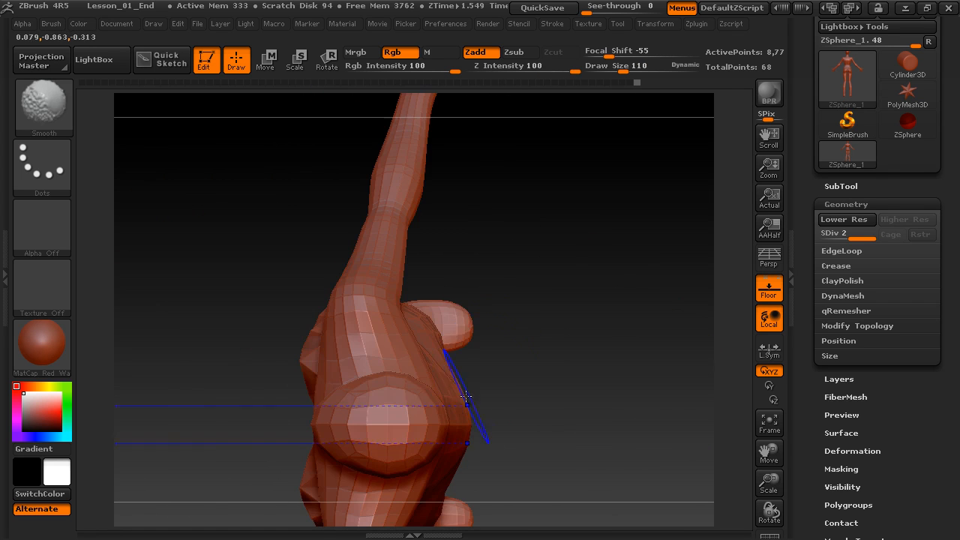
mouse_move(507, 350)
mouse_down()
mouse_move(491, 360)
mouse_move(506, 375)
mouse_move(450, 337)
mouse_move(497, 252)
mouse_move(482, 193)
mouse_move(469, 263)
mouse_up()
mouse_move(465, 307)
mouse_down()
mouse_move(534, 186)
mouse_move(542, 188)
mouse_move(482, 182)
mouse_up()
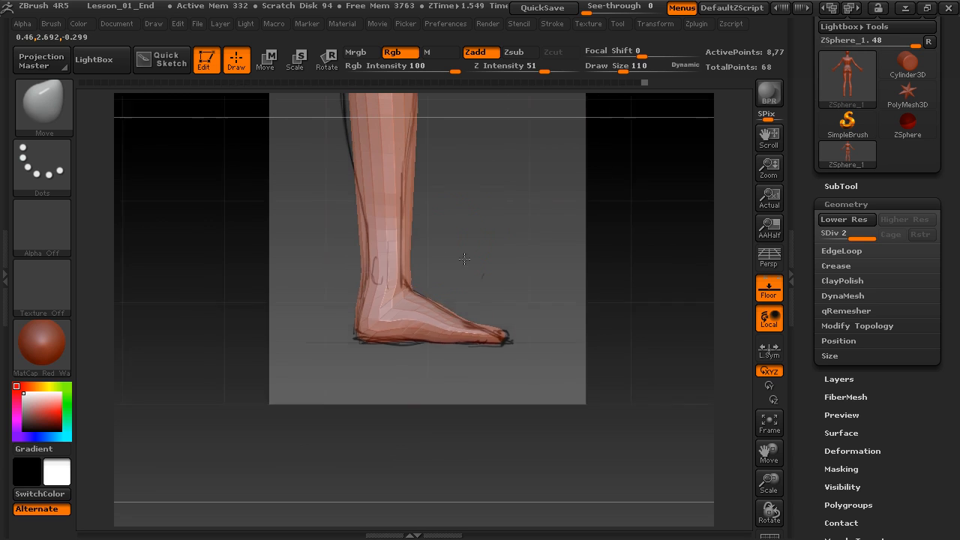
- Try to pull the front of the ankle and shin inward to match the side-view reference
alt+drag(464, 258, 470, 284)
drag(411, 277, 405, 278)
drag(416, 219, 412, 221)
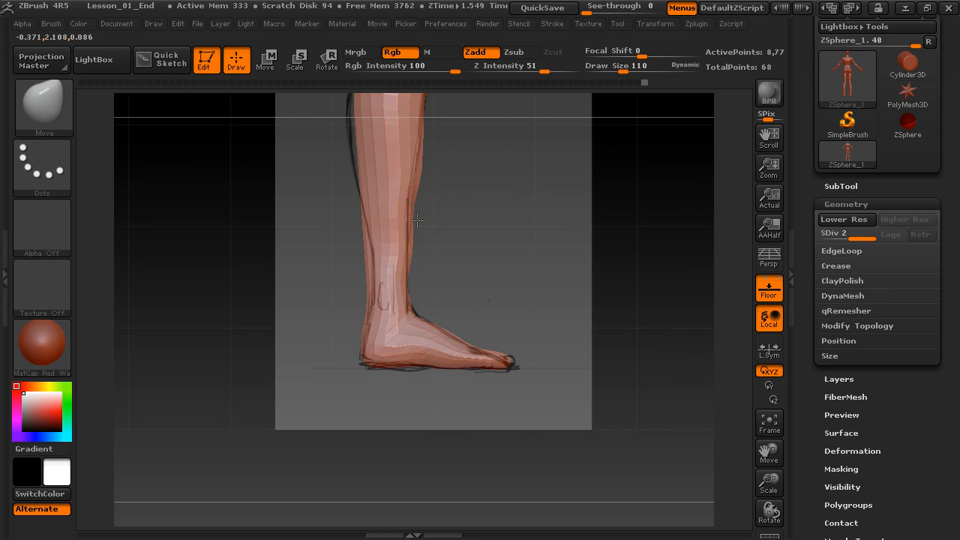
key(ctrl)
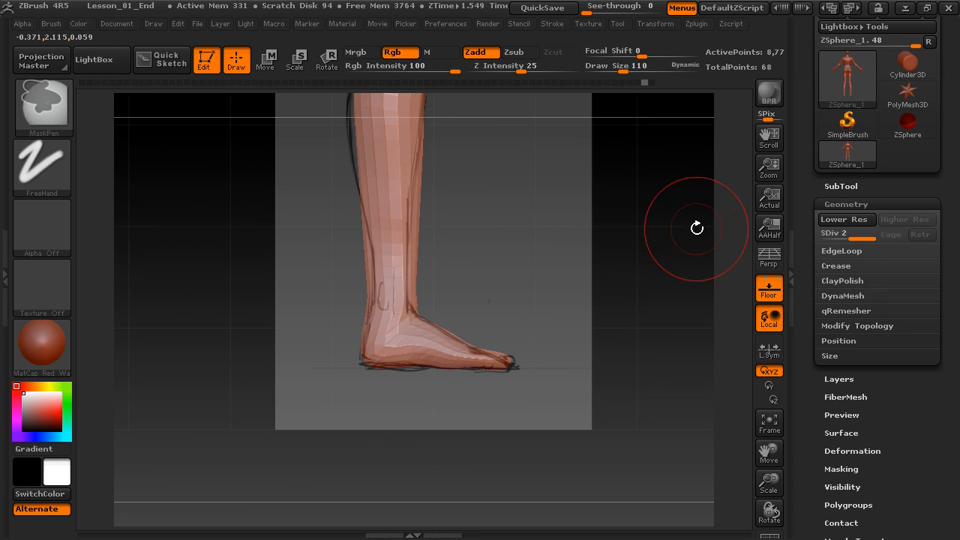
- Lower the mesh to subdivision level 1 and fit the front of the ankle and shin to the side-view reference
click(846, 208)
drag(810, 187, 809, 377)
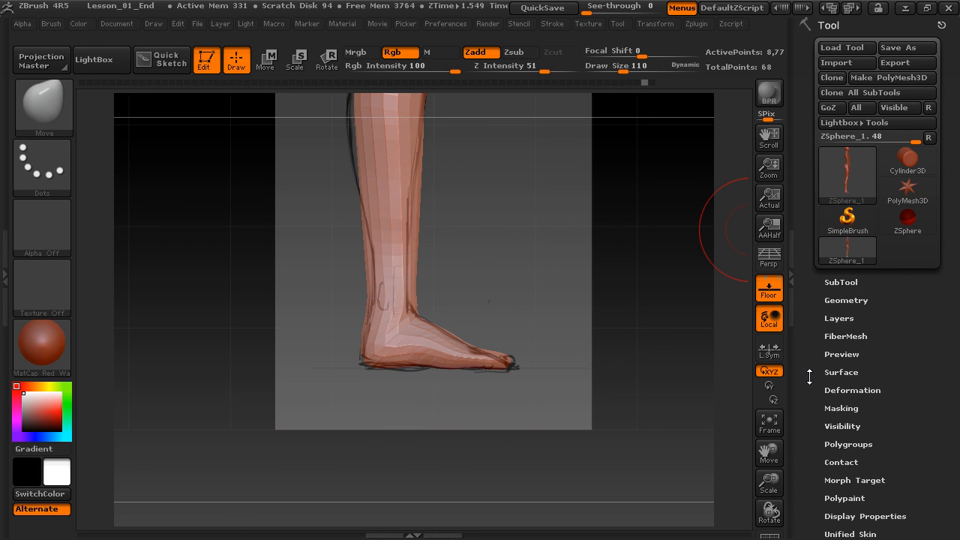
click(810, 302)
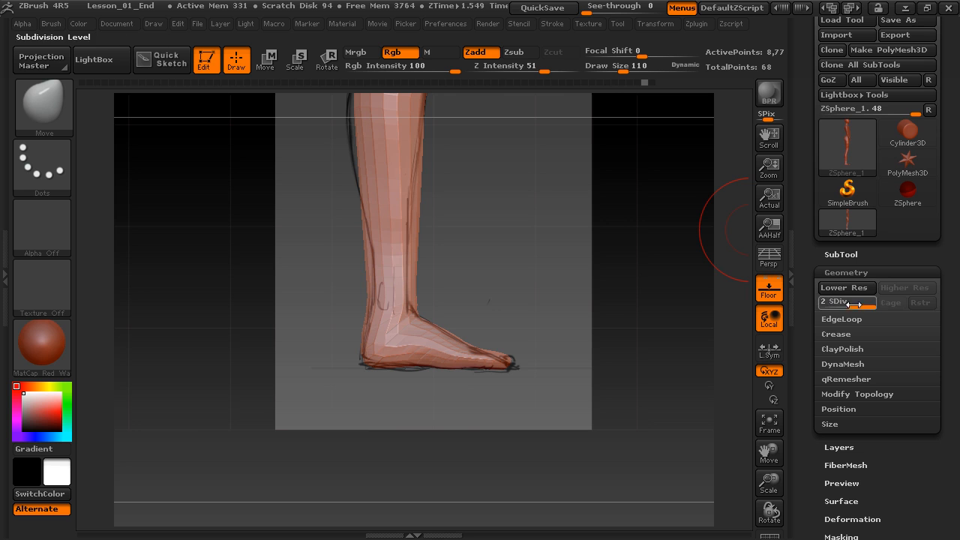
drag(825, 309, 825, 308)
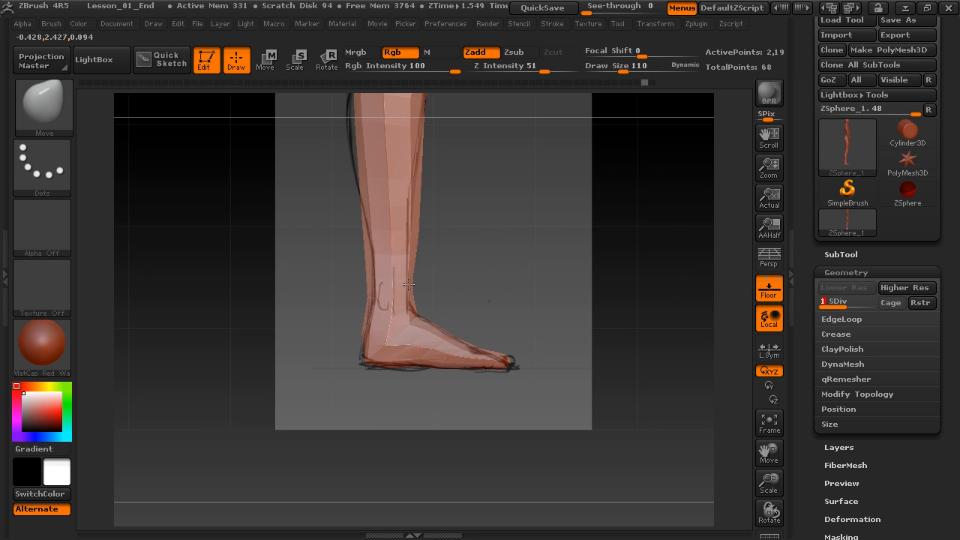
mouse_move(455, 168)
alt+mouse_down()
mouse_move(452, 273)
mouse_move(411, 273)
alt+mouse_up()
drag(405, 331, 467, 315)
- Compare subdivision levels, return to level 1, and fit the back of the ankle and calf with a Draw Size of 140
drag(827, 306, 883, 314)
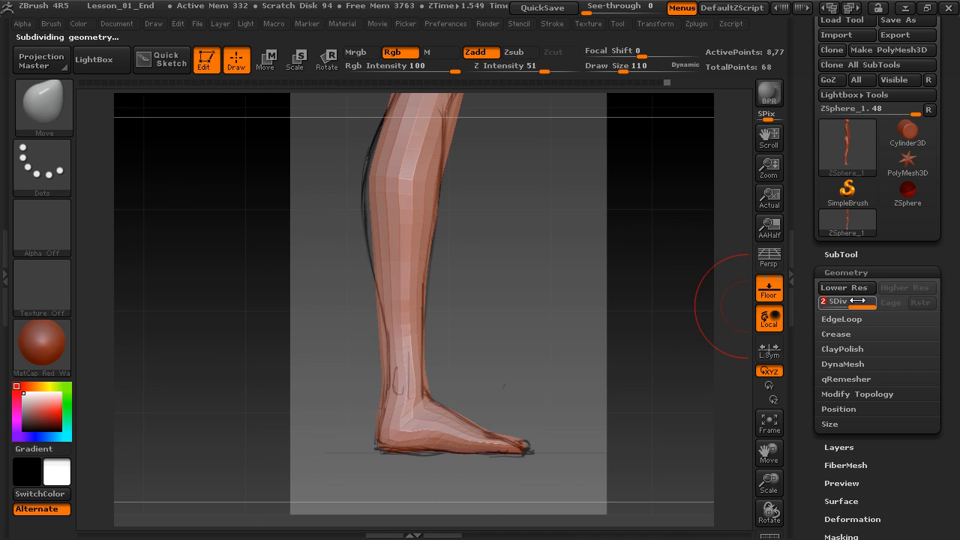
drag(835, 307, 874, 306)
key(s)
drag(374, 370, 380, 372)
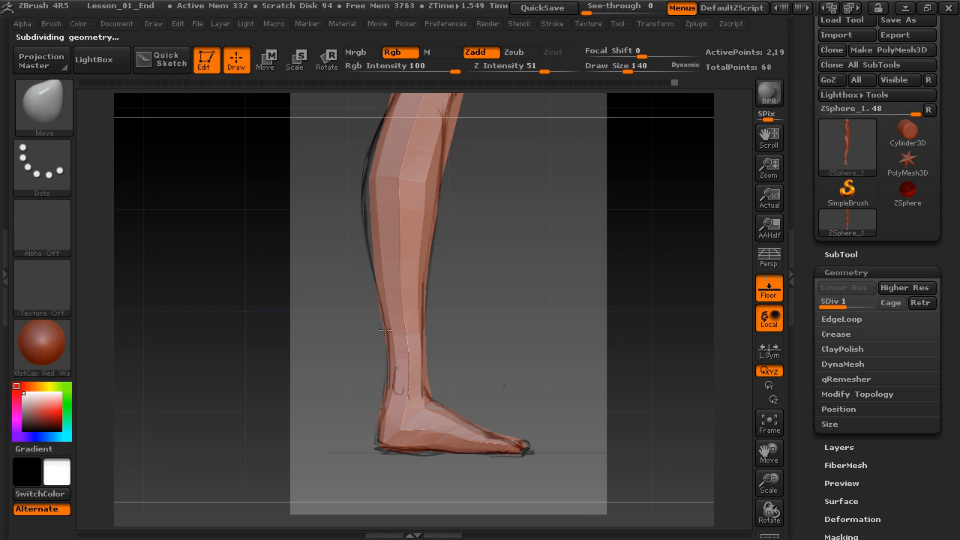
mouse_move(372, 219)
mouse_down()
mouse_move(360, 216)
mouse_move(362, 179)
mouse_move(319, 271)
mouse_up()
- Set the Draw Size to 88 and fit the front of the shin and knee to the side-view reference
key(s)
drag(431, 216, 411, 215)
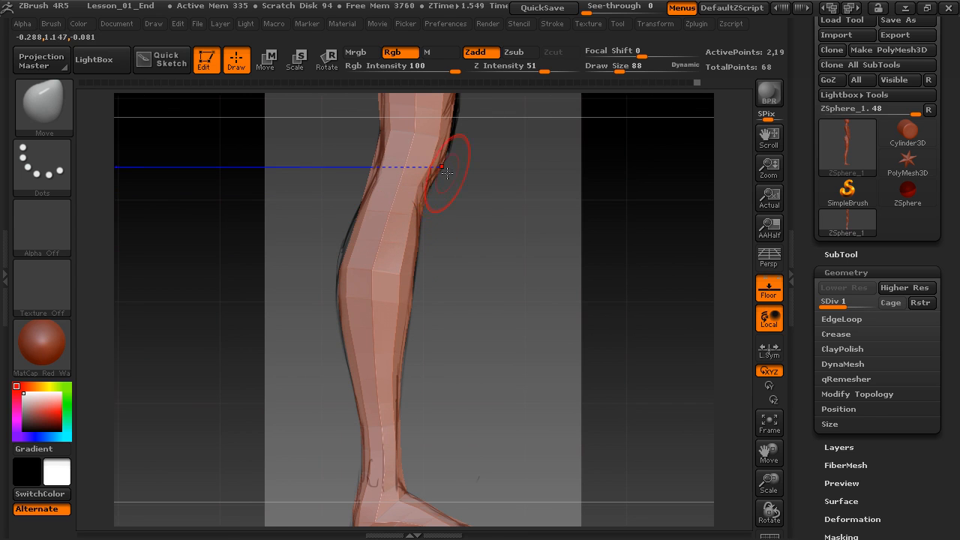
drag(487, 140, 396, 304)
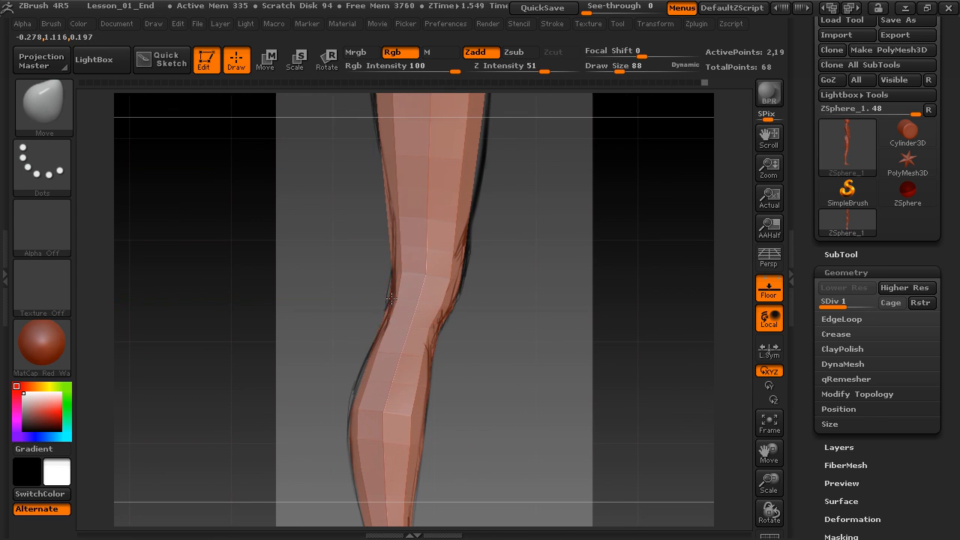
- Match the thigh's side contours to the reference, using Draw Size 93 near the knee and 125 on the upper thigh
alt+drag(372, 221, 376, 286)
key(s)
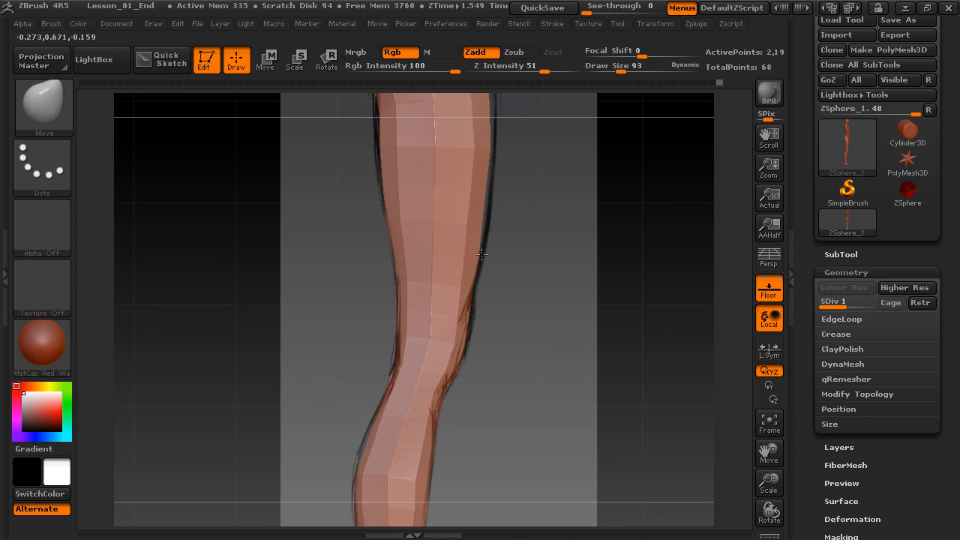
drag(514, 184, 481, 298)
key(s)
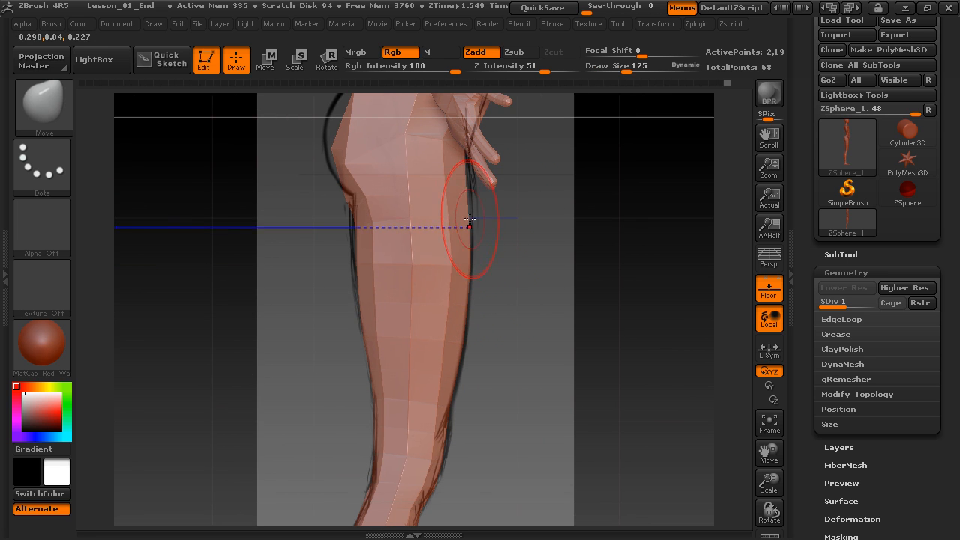
- Raise the mesh to subdivision level 2 and round the buttocks and gluteal fold to match the side-view reference
alt+drag(524, 234, 566, 375)
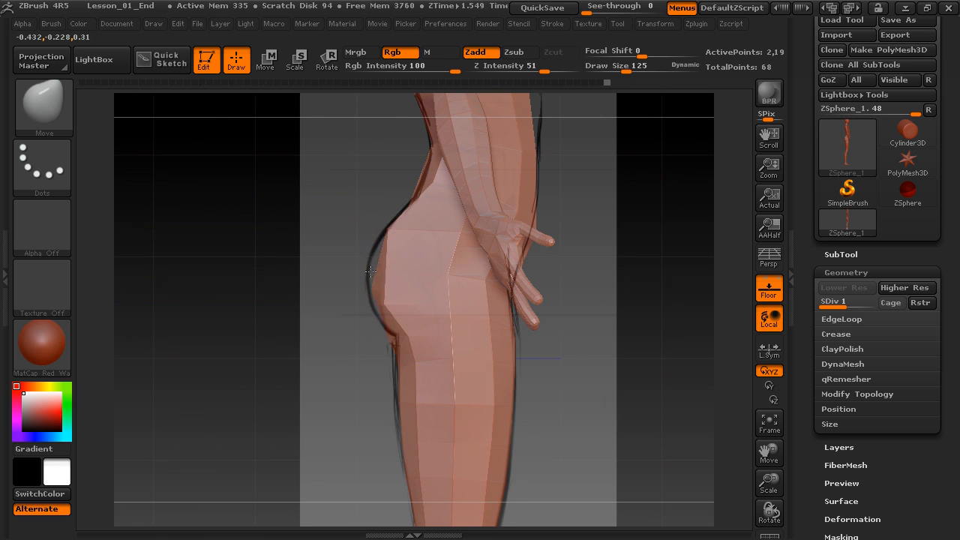
key(shift)
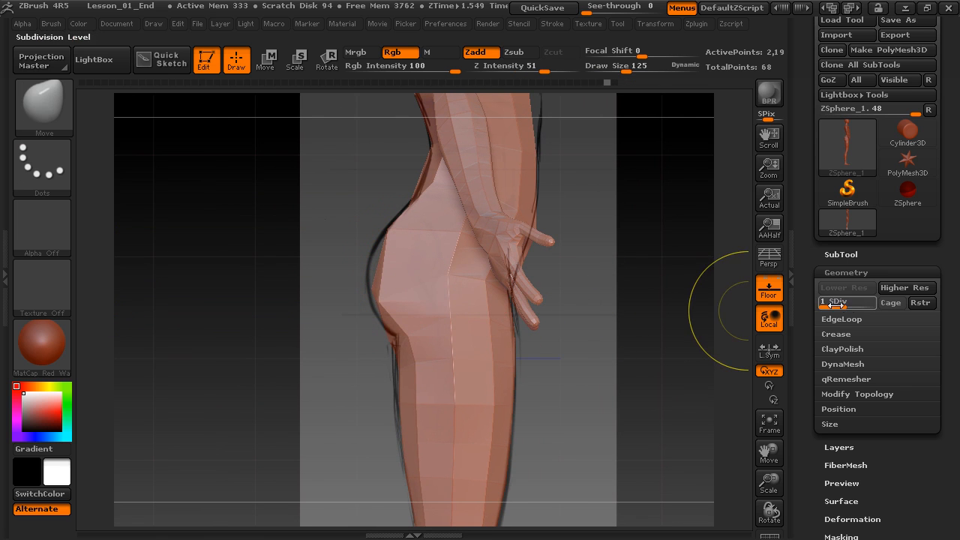
click(859, 301)
drag(370, 275, 385, 256)
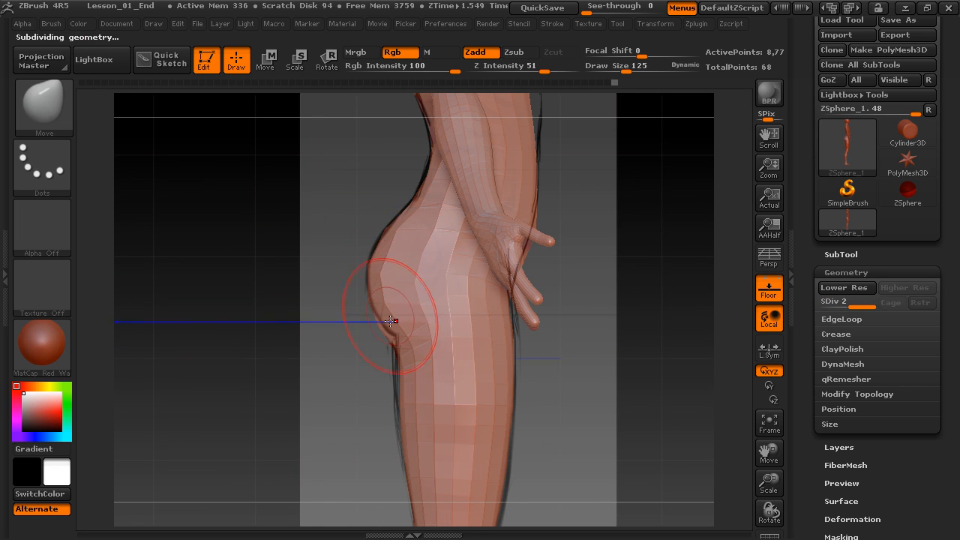
drag(392, 336, 397, 317)
- Pull the chest forward in side view to form the breast profile and the slope of the upper chest
alt+drag(620, 107, 570, 268)
alt+drag(572, 209, 565, 297)
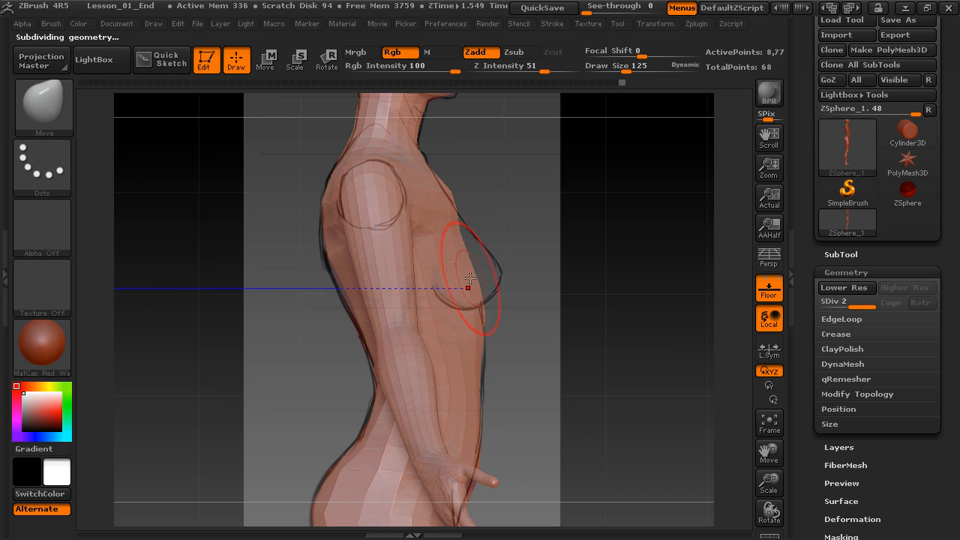
drag(466, 257, 483, 264)
drag(444, 192, 452, 192)
mouse_move(536, 214)
mouse_down()
mouse_move(451, 213)
mouse_move(495, 192)
mouse_move(464, 187)
mouse_move(548, 222)
mouse_move(538, 240)
mouse_up()
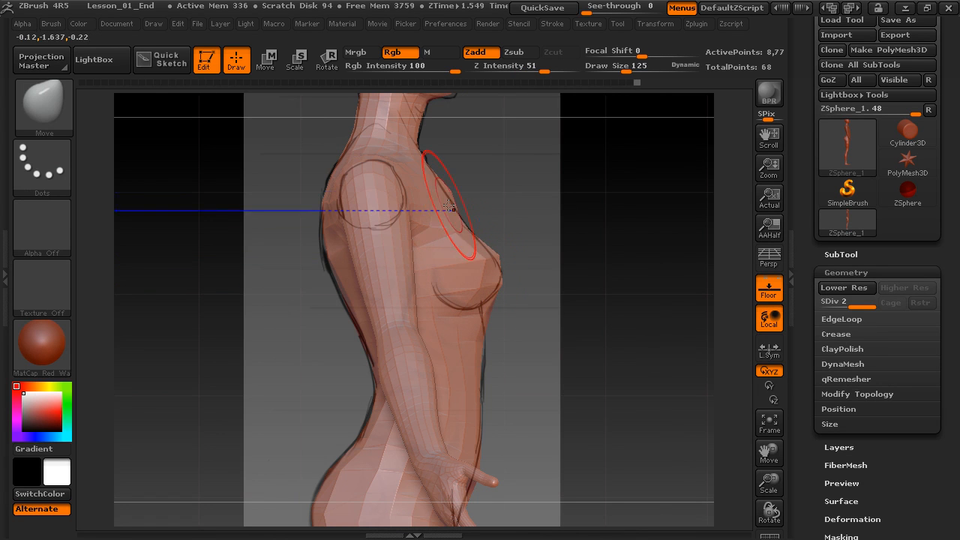
- Shape the two breasts from the front and above, separating them with a valley along the midline
mouse_move(545, 254)
mouse_down()
mouse_move(446, 248)
mouse_move(417, 260)
mouse_up()
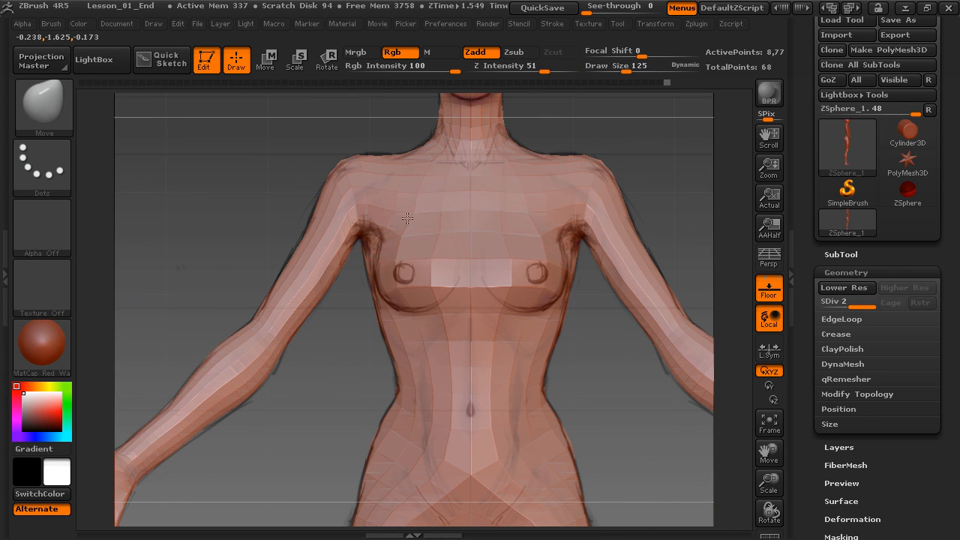
drag(432, 185, 428, 182)
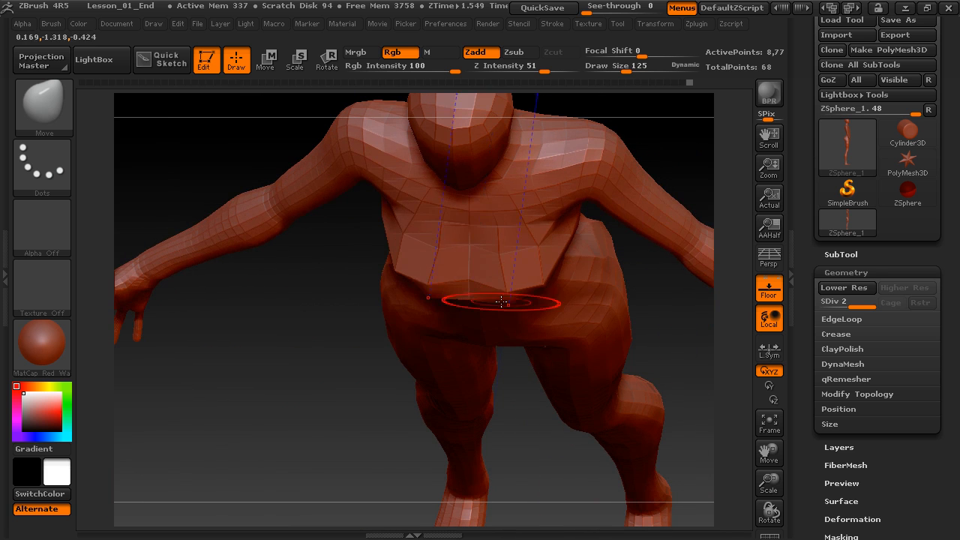
drag(345, 300, 467, 290)
- Refine the sides of the ribcage below the armpits while viewing the figure from below
mouse_move(577, 377)
mouse_down()
mouse_move(564, 278)
mouse_move(569, 295)
mouse_up()
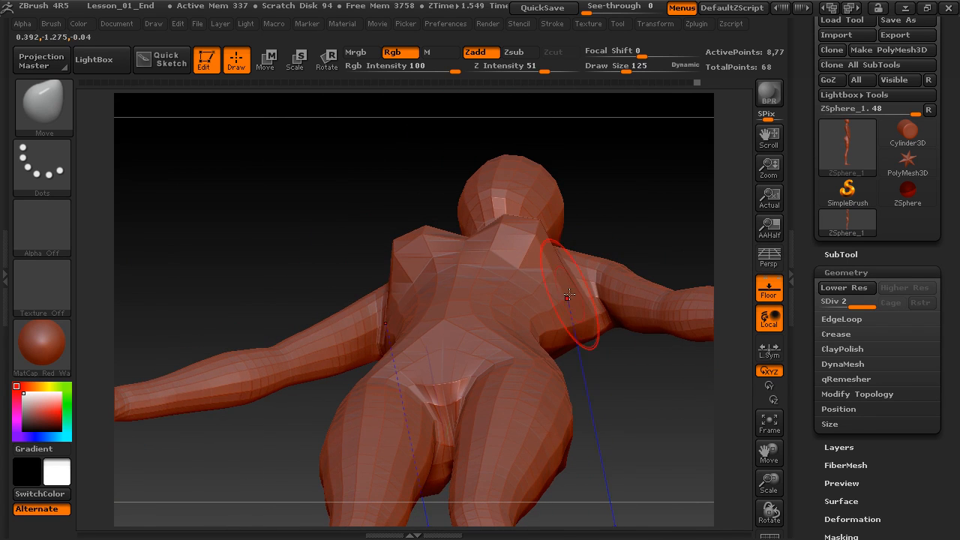
drag(572, 337, 519, 300)
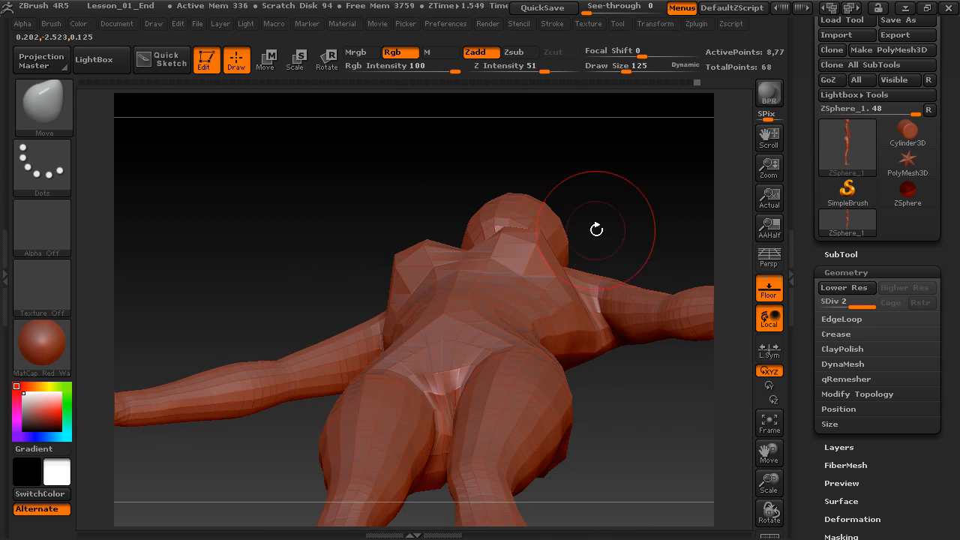
shift+drag(596, 229, 608, 272)
drag(602, 210, 600, 256)
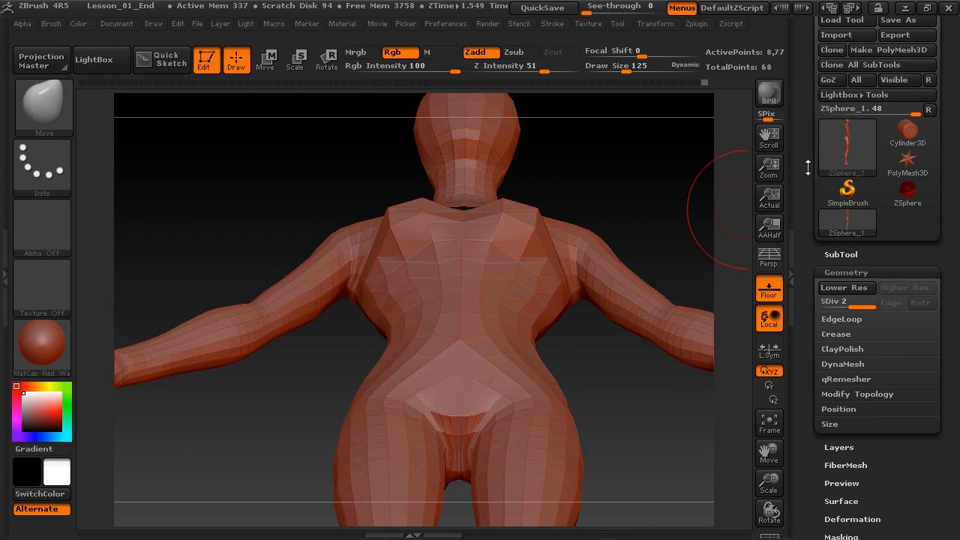
- Examine the whole figure from above with perspective enabled, and return to the orthographic view
drag(578, 214, 697, 195)
click(769, 257)
drag(624, 245, 620, 180)
drag(617, 276, 444, 209)
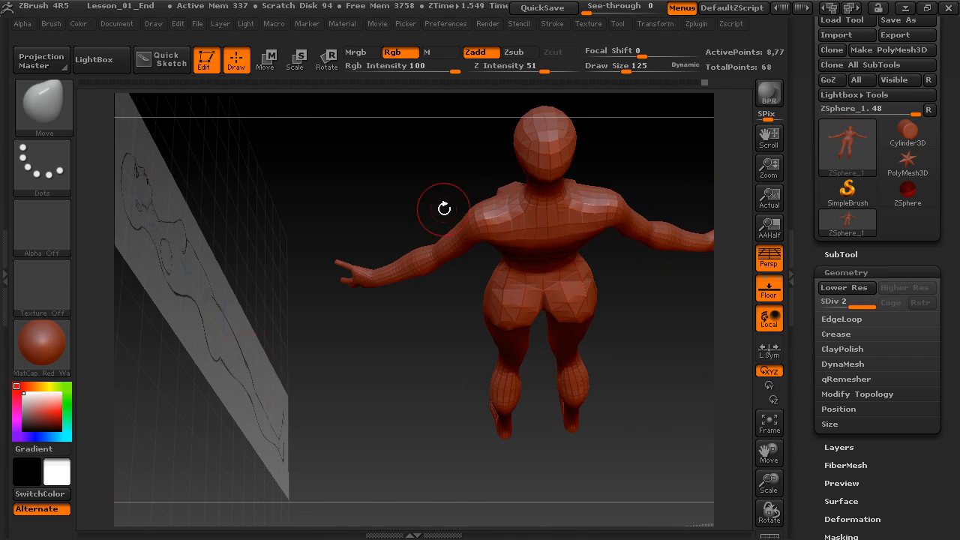
click(768, 261)
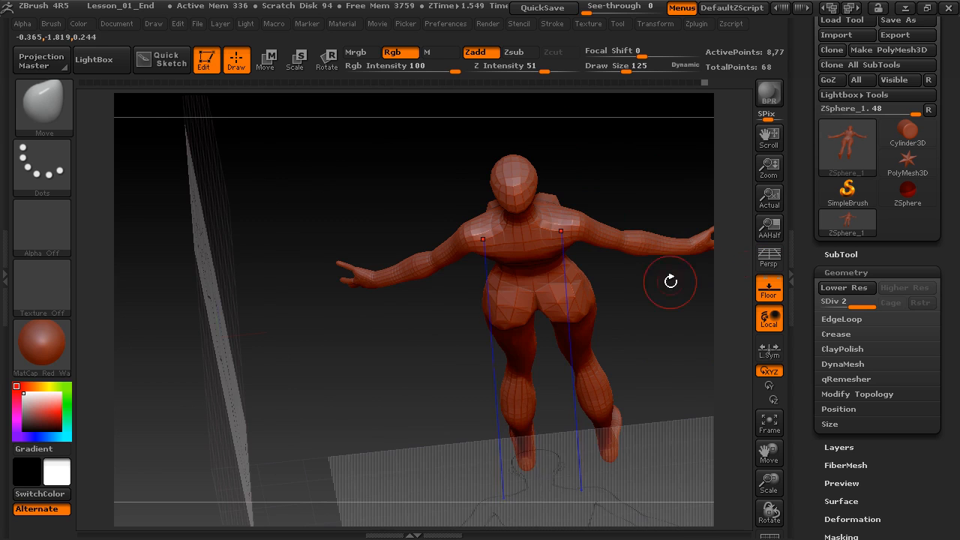
mouse_move(432, 334)
mouse_down()
mouse_move(582, 307)
mouse_move(557, 355)
mouse_move(550, 300)
mouse_move(559, 369)
mouse_move(599, 346)
mouse_up()
- Refine the hip, underarm and shoulder contours to match the front-view reference
alt+drag(605, 193, 540, 316)
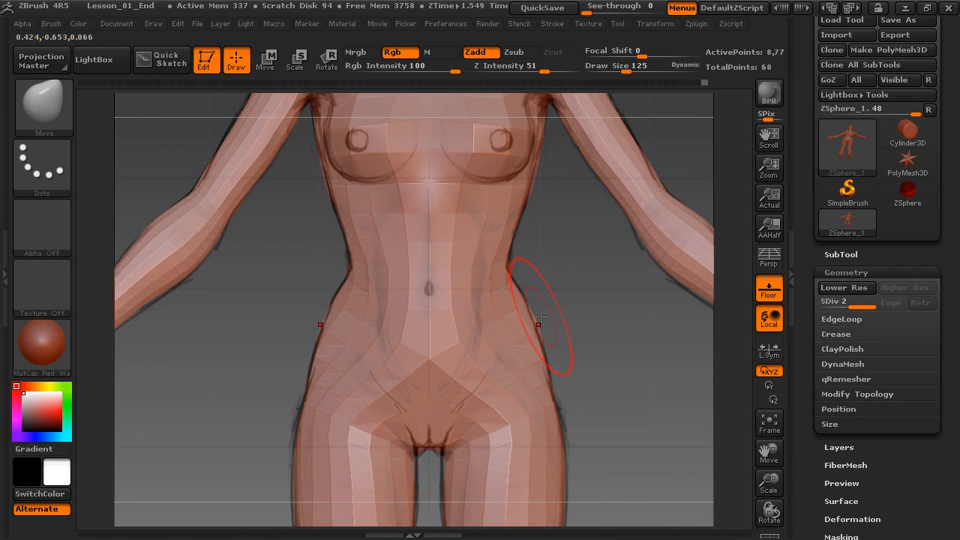
alt+drag(572, 219, 563, 345)
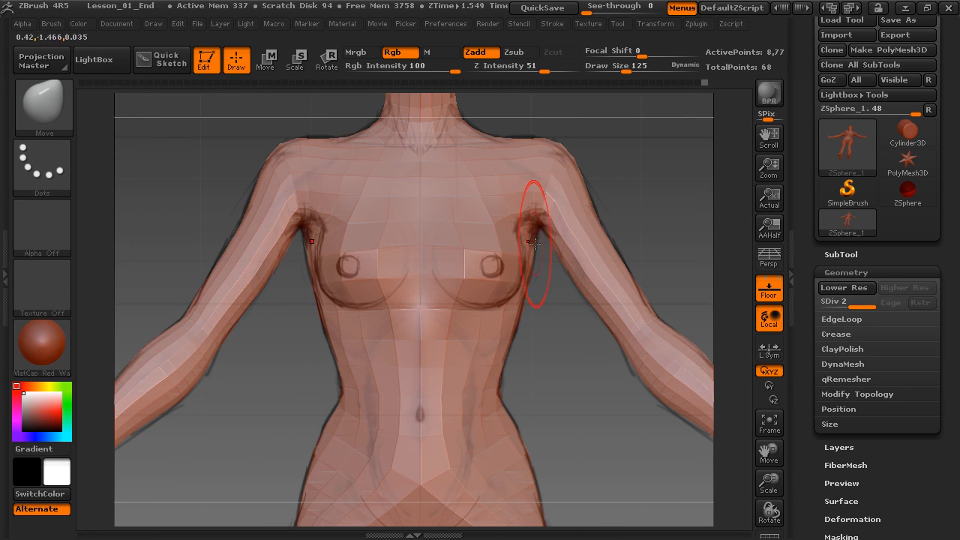
alt+drag(545, 235, 559, 248)
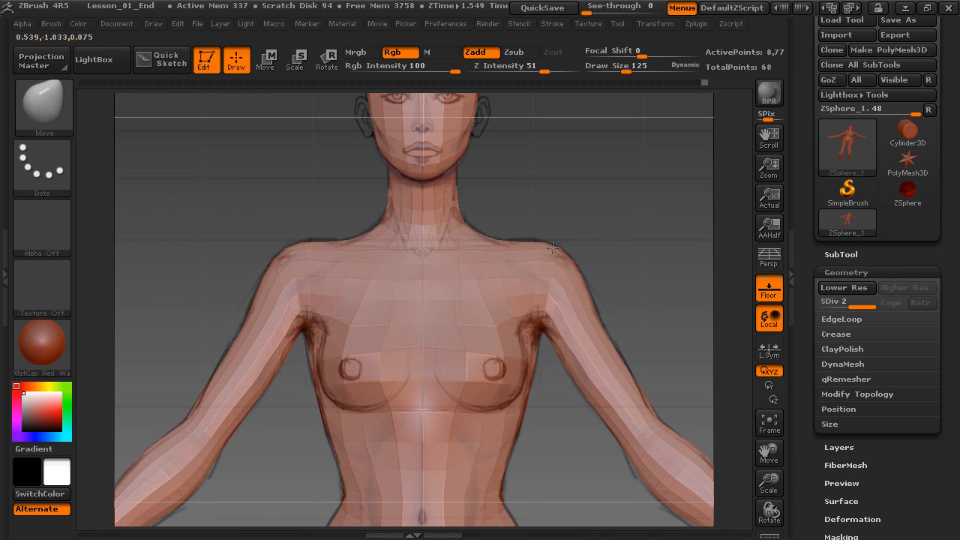
- Refine the sides of the head from above with perspective enabled, and switch back to the orthographic front view
click(768, 265)
mouse_move(614, 264)
alt+mouse_down()
mouse_move(628, 276)
mouse_move(637, 218)
mouse_move(480, 228)
mouse_move(527, 398)
mouse_move(514, 406)
mouse_move(578, 177)
mouse_move(638, 275)
mouse_move(508, 233)
alt+mouse_up()
mouse_move(550, 323)
mouse_down()
mouse_move(539, 335)
mouse_move(504, 260)
mouse_up()
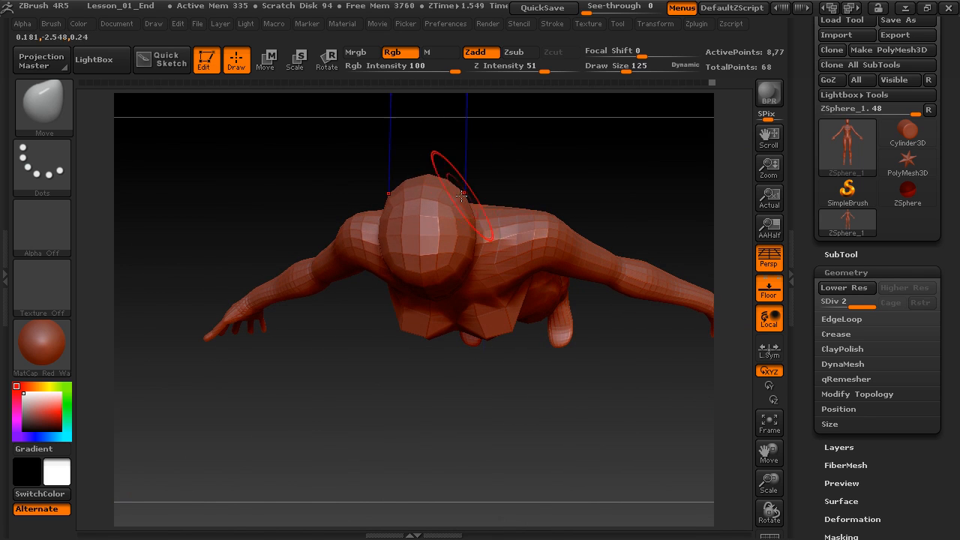
mouse_move(514, 157)
mouse_down()
mouse_move(456, 236)
mouse_move(513, 377)
mouse_up()
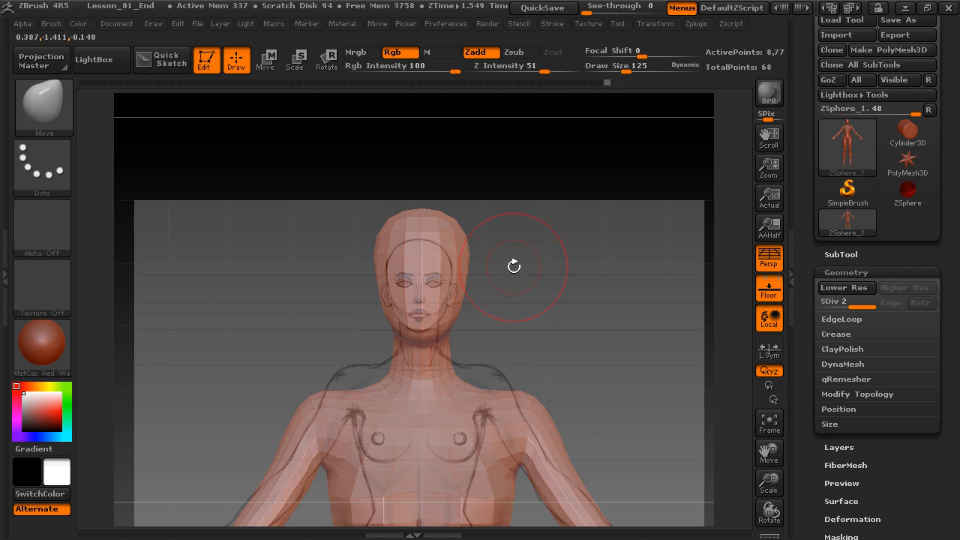
drag(528, 281, 542, 279)
click(761, 263)
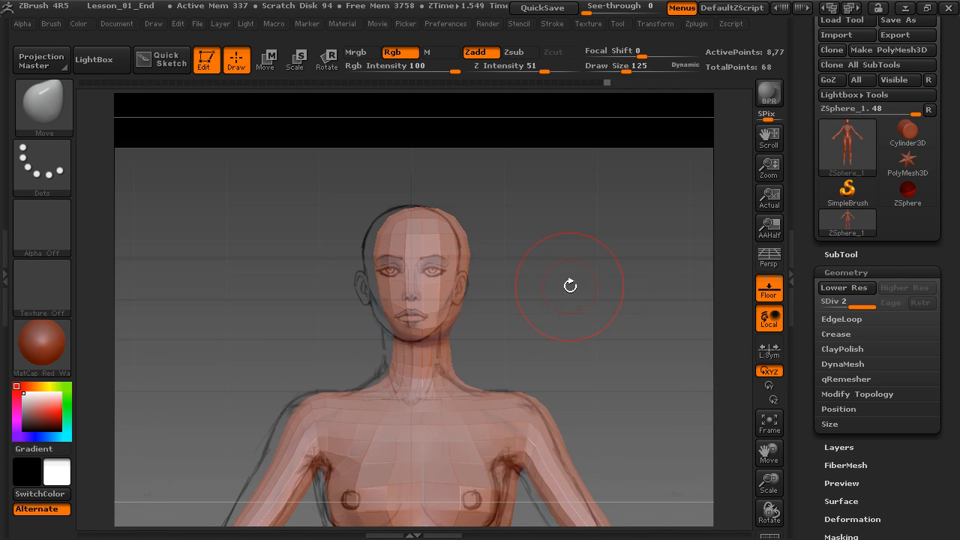
drag(570, 308, 570, 283)
- Fit the back and front contours of the thigh to the reference from the opposite side view
alt+drag(555, 322, 608, 156)
alt+drag(606, 232, 611, 141)
alt+drag(583, 329, 525, 268)
mouse_move(567, 217)
alt+mouse_down()
mouse_move(560, 195)
mouse_move(548, 334)
mouse_move(533, 242)
mouse_move(574, 319)
mouse_move(580, 372)
mouse_move(585, 228)
mouse_move(577, 259)
alt+mouse_up()
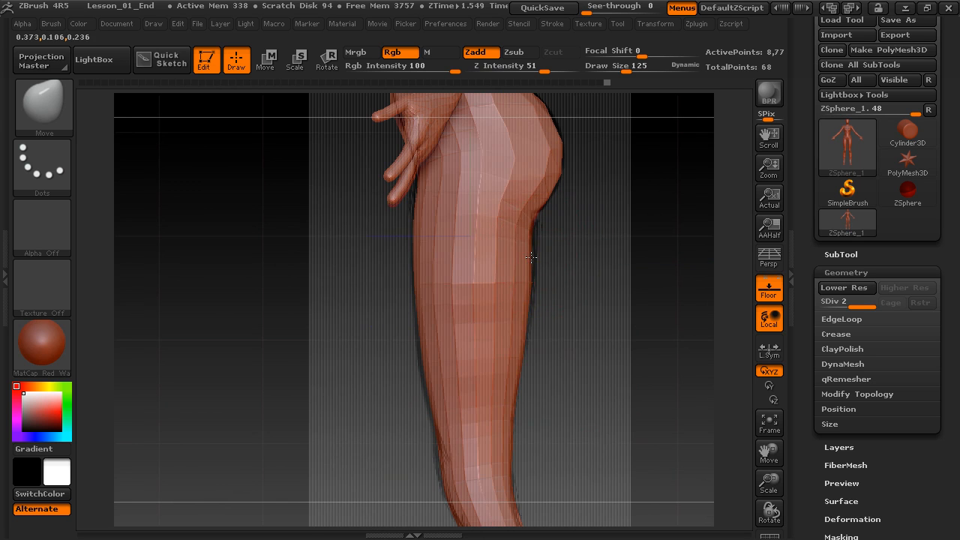
alt+drag(556, 347, 574, 227)
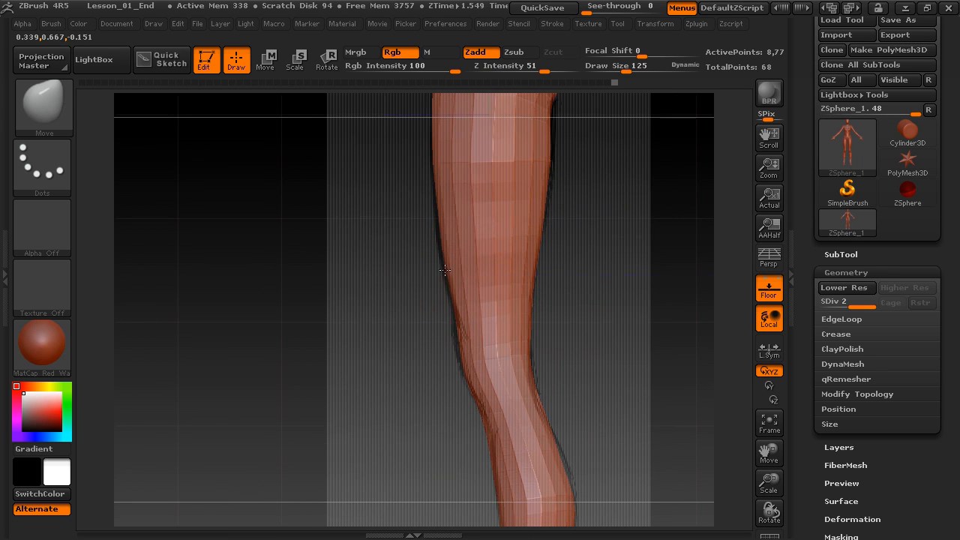
- Fit the back of the knee and upper calf to the reference from the opposite side view
alt+drag(414, 175, 340, 326)
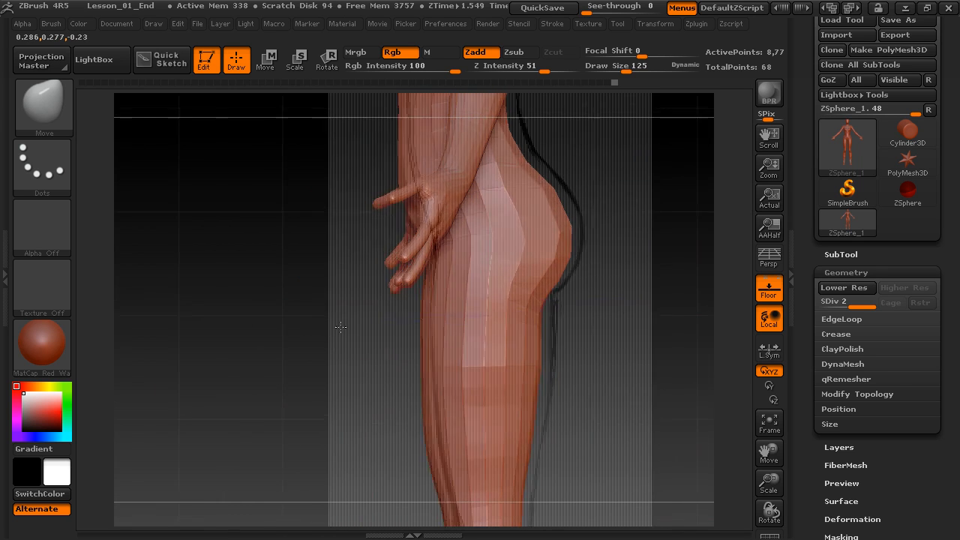
mouse_move(350, 452)
alt+mouse_down()
mouse_move(392, 342)
mouse_move(411, 213)
alt+mouse_up()
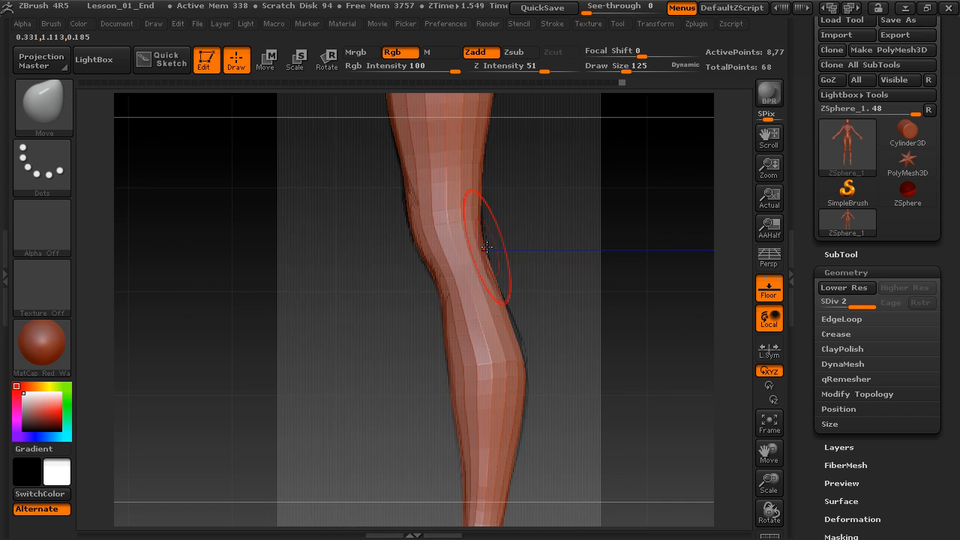
alt+drag(565, 359, 531, 258)
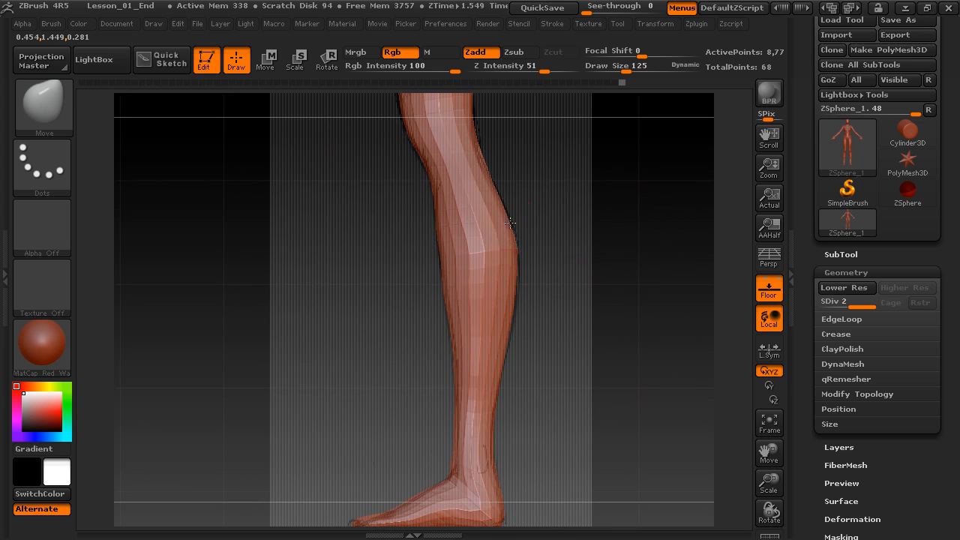